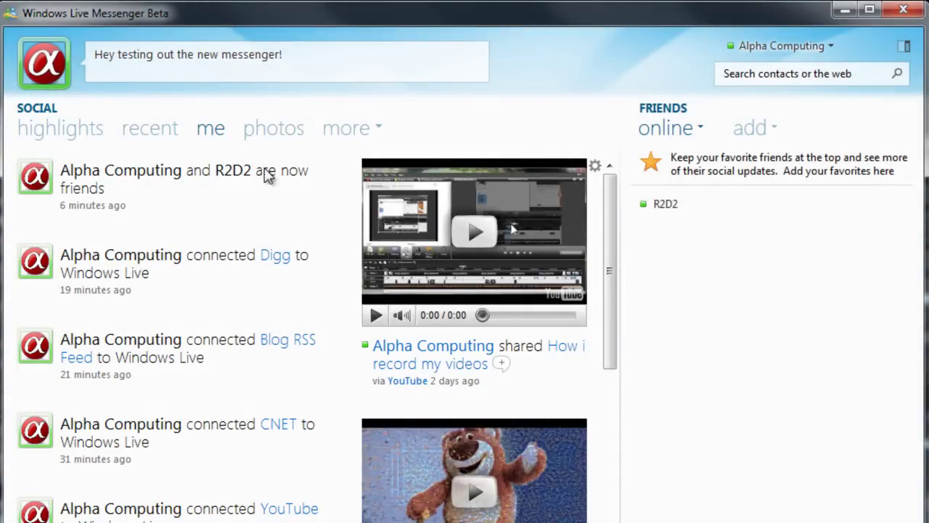
# Look through the account's own social updates, including connected services, blog posts and shared YouTube videos
pyautogui.scroll(-10, 265, 237)
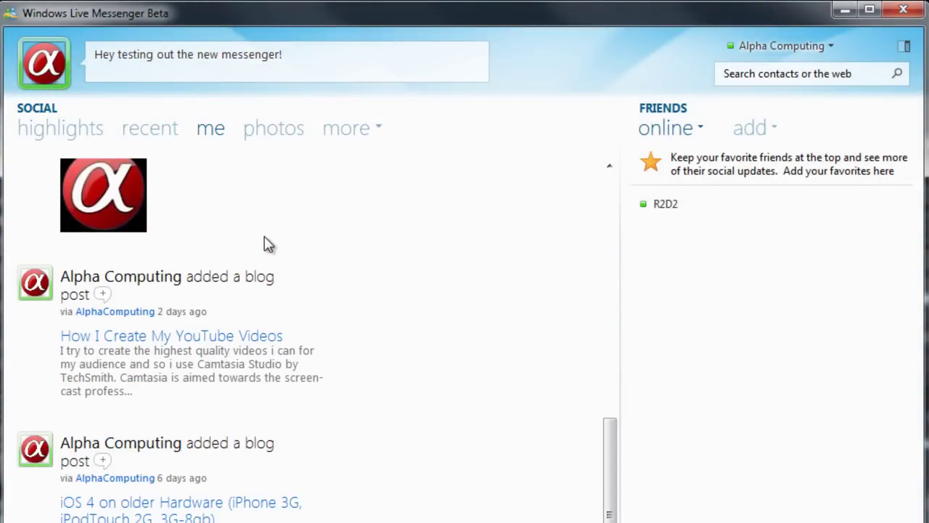
pyautogui.scroll(10, 266, 245)
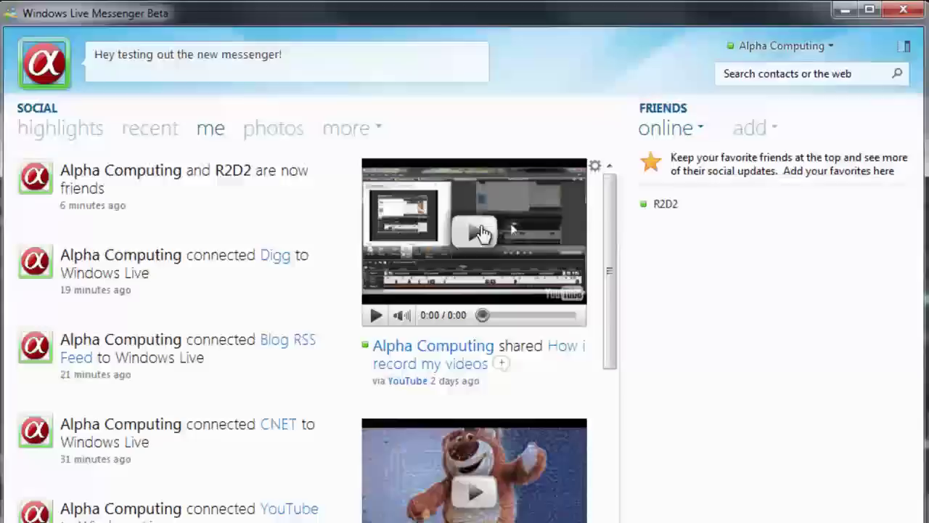
pyautogui.scroll(-1, 216, 400)
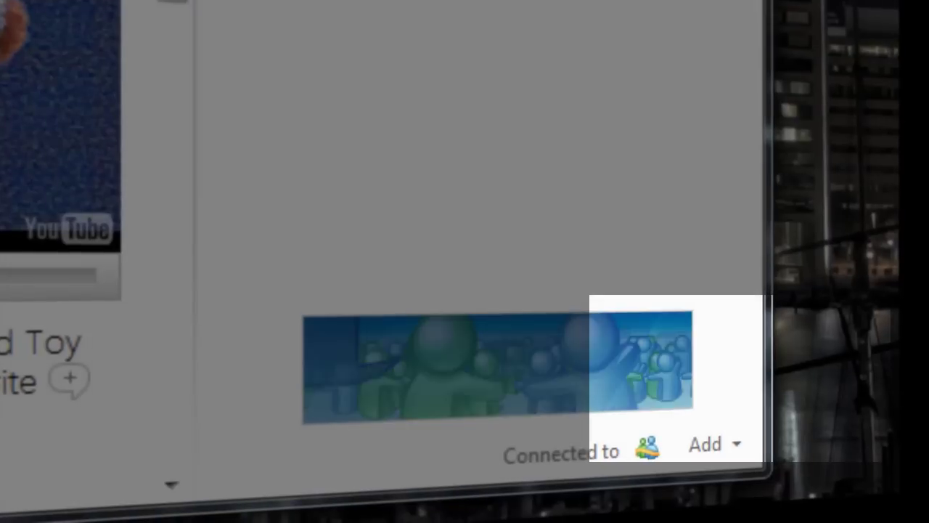
# Open the Windows Live page for connecting more services and look through the featured services
pyautogui.click(739, 440)
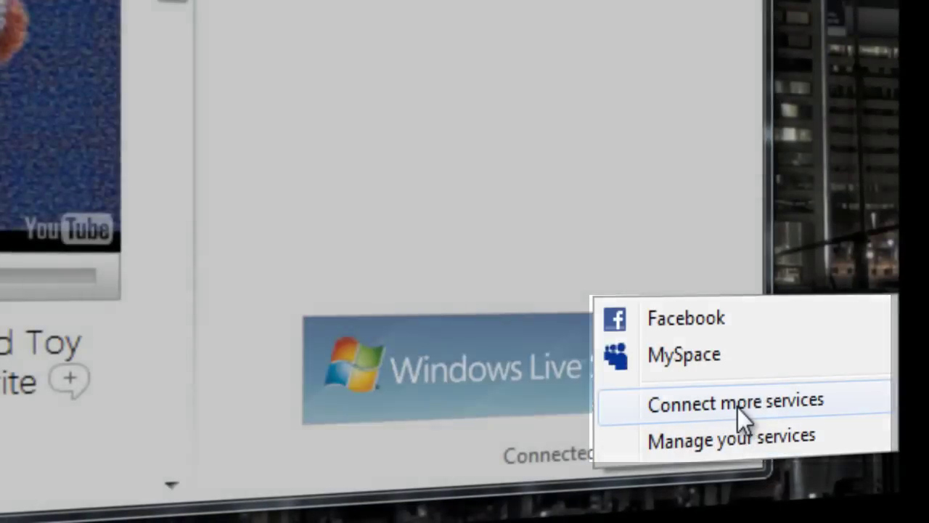
pyautogui.click(738, 408)
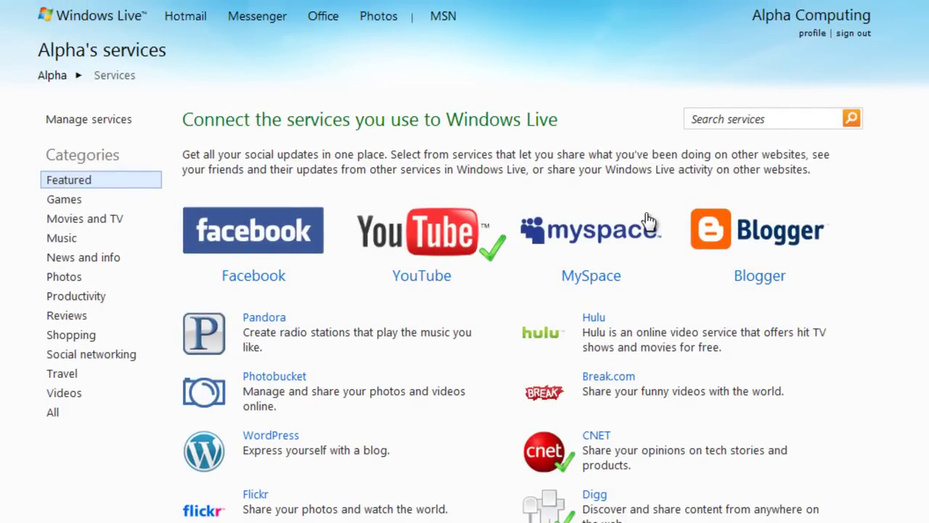
pyautogui.scroll(-3, 581, 207)
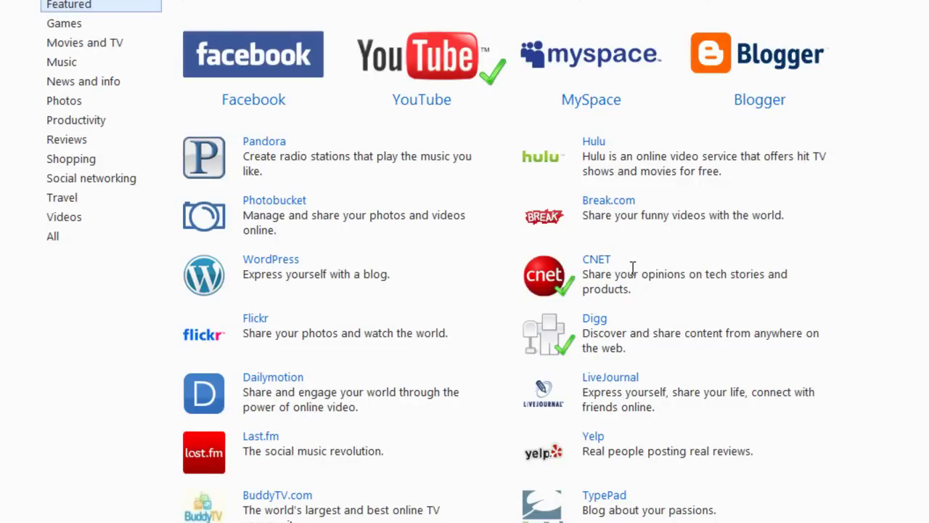
pyautogui.scroll(-3, 627, 332)
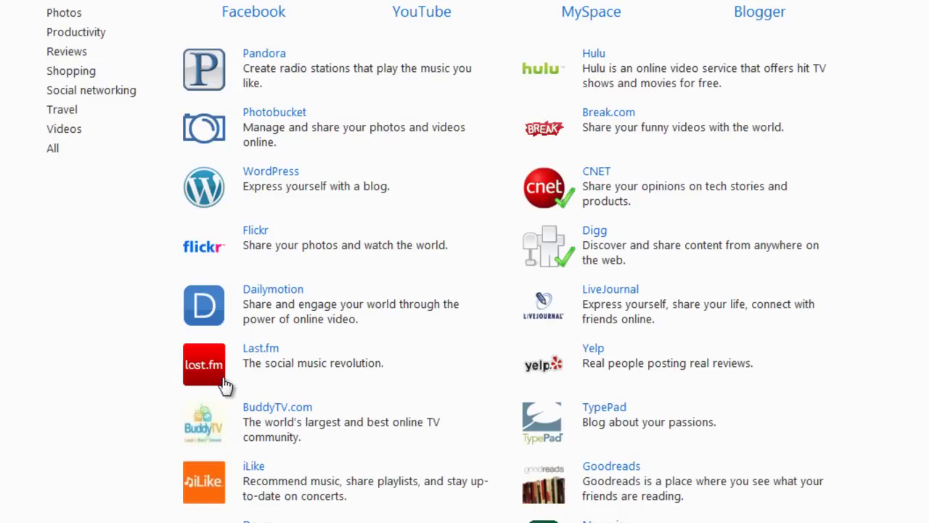
pyautogui.scroll(-5, 566, 348)
pyautogui.scroll(-10, 648, 301)
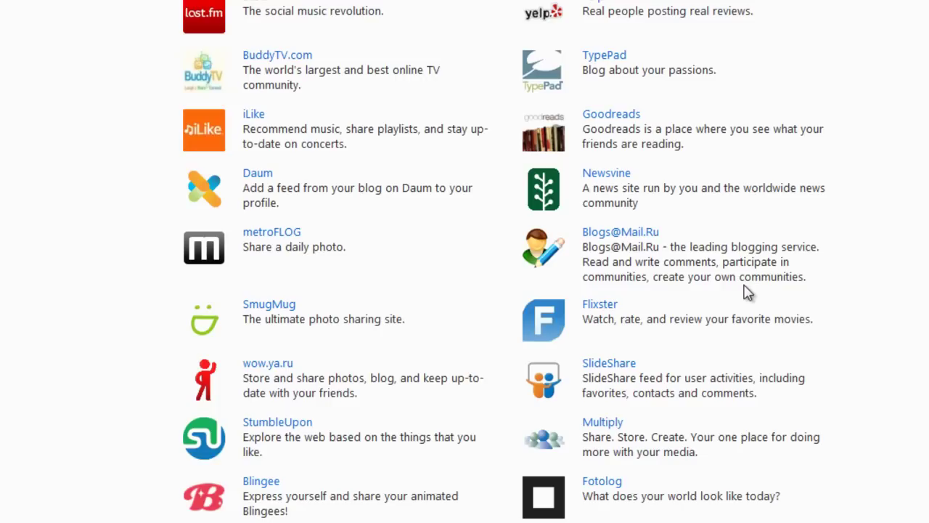
pyautogui.scroll(-1, 769, 291)
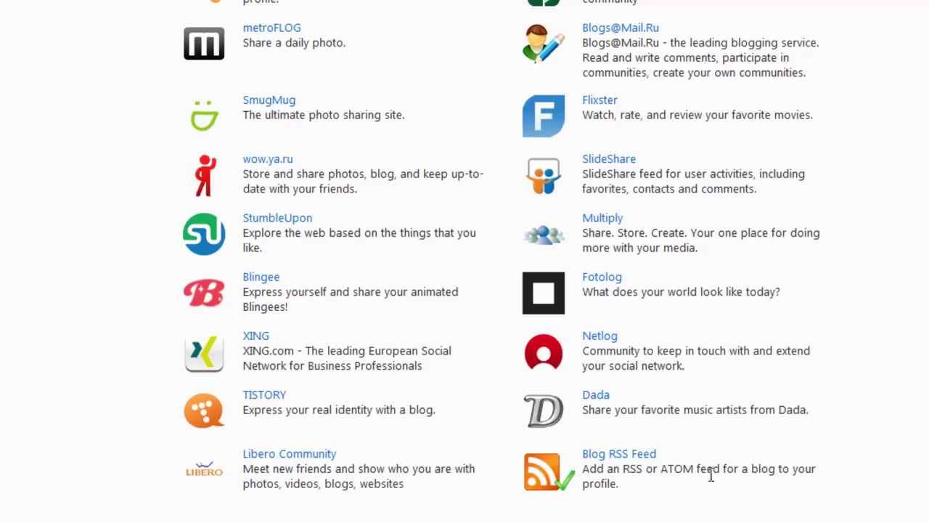
pyautogui.scroll(20, 678, 475)
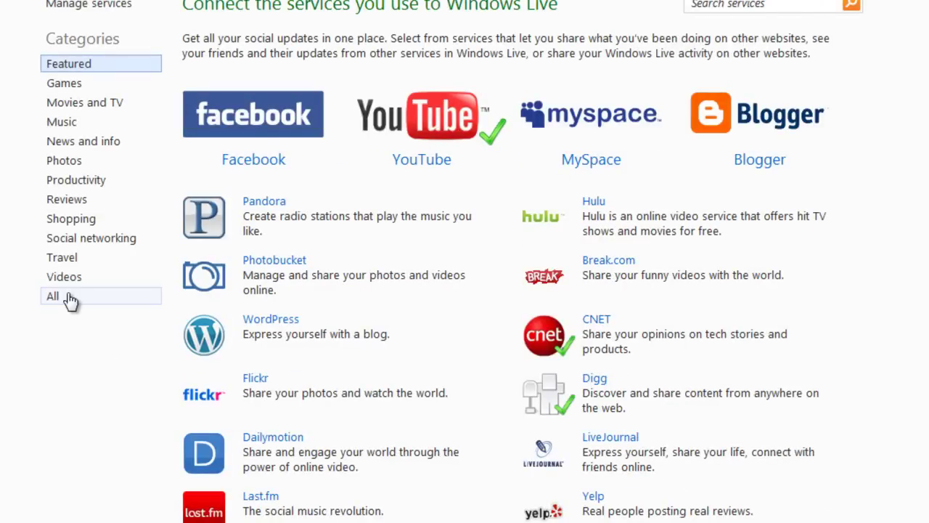
# List the services of all categories and look through the successive result pages
pyautogui.click(69, 297)
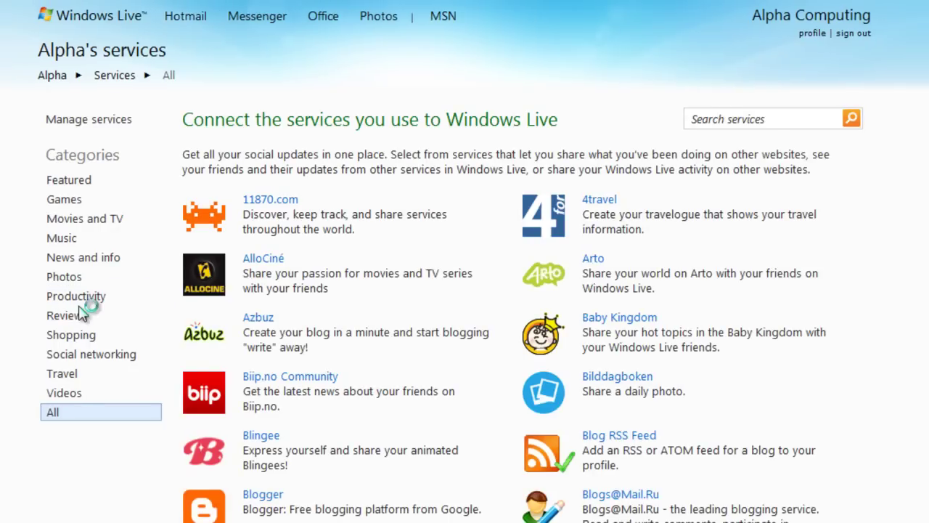
pyautogui.scroll(-3, 654, 348)
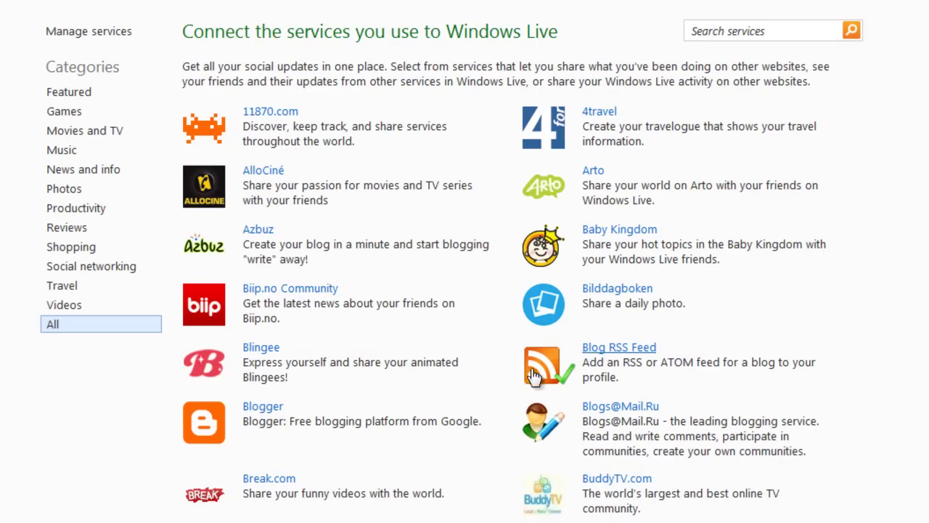
pyautogui.scroll(-12, 615, 414)
pyautogui.scroll(-7, 614, 414)
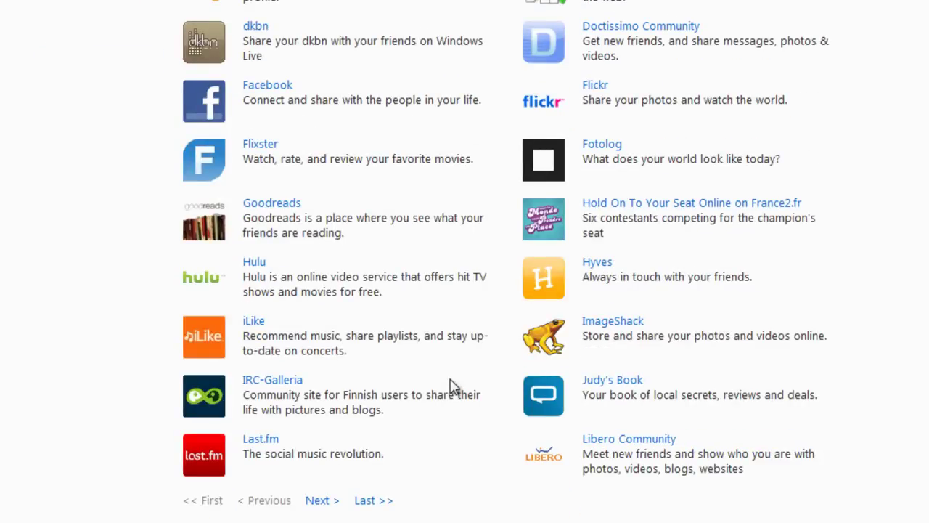
pyautogui.click(317, 501)
pyautogui.scroll(-20, 315, 504)
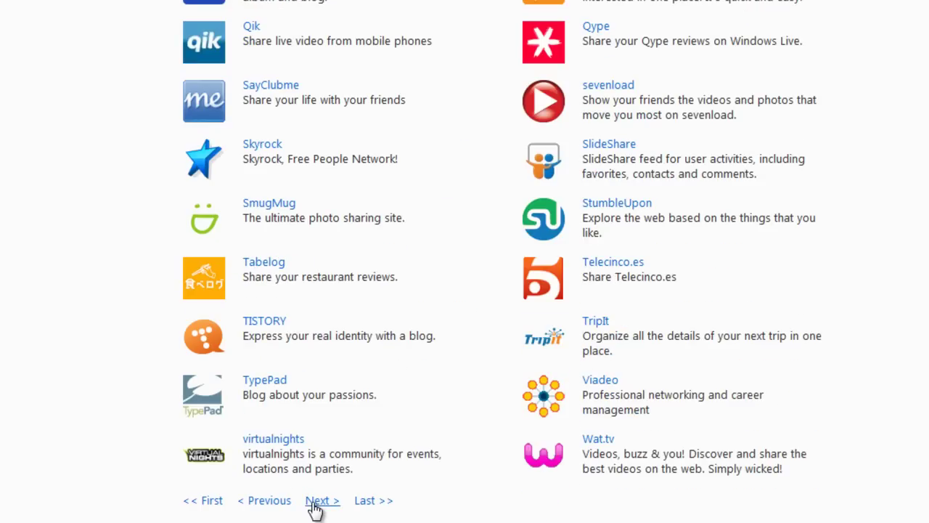
pyautogui.click(317, 501)
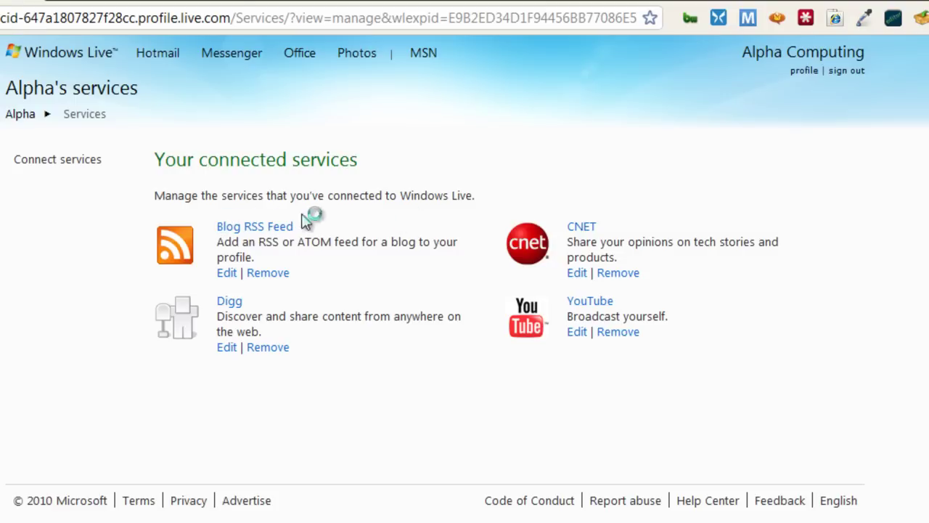
# Open the settings of the connected CNET service and its option for changing who it is shared with
pyautogui.click(576, 273)
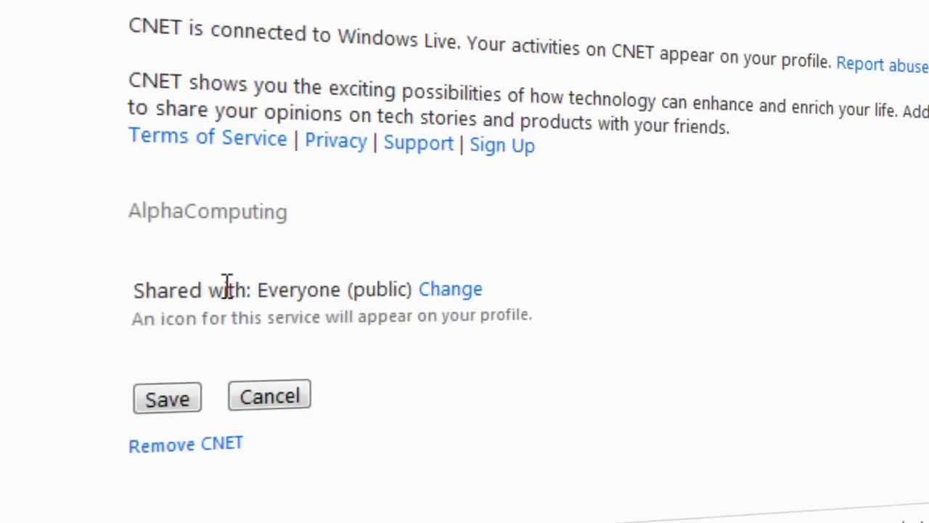
pyautogui.click(490, 282)
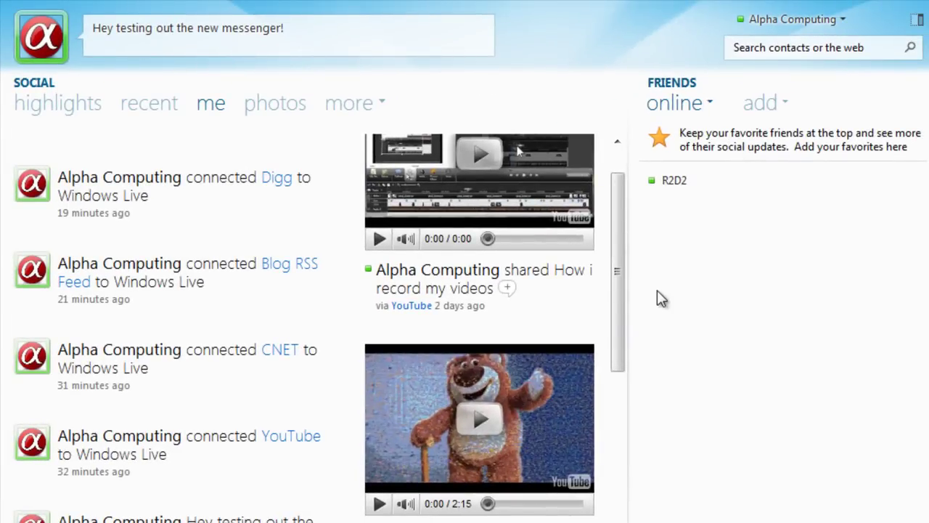
# Return to Messenger and open a conversation with the online friend R2D2
pyautogui.scroll(-3, 612, 418)
pyautogui.scroll(5, 599, 188)
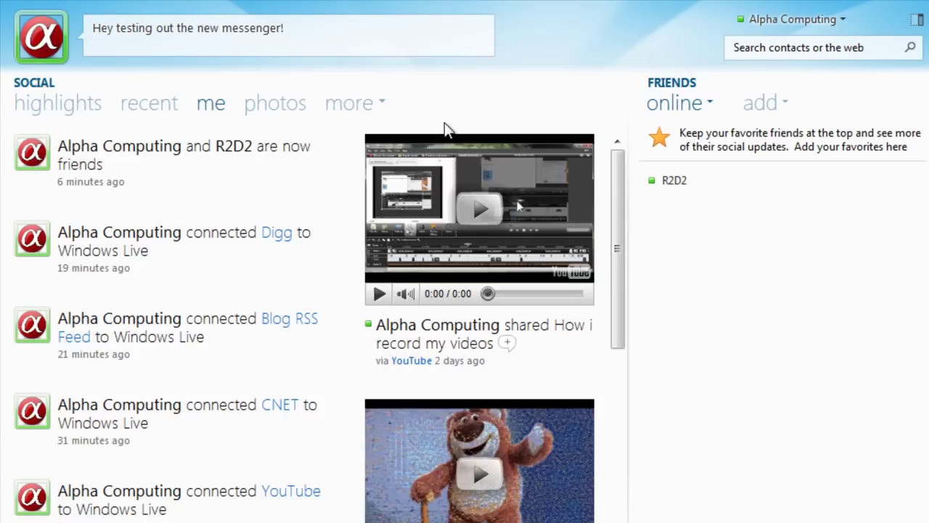
pyautogui.rightClick(696, 185)
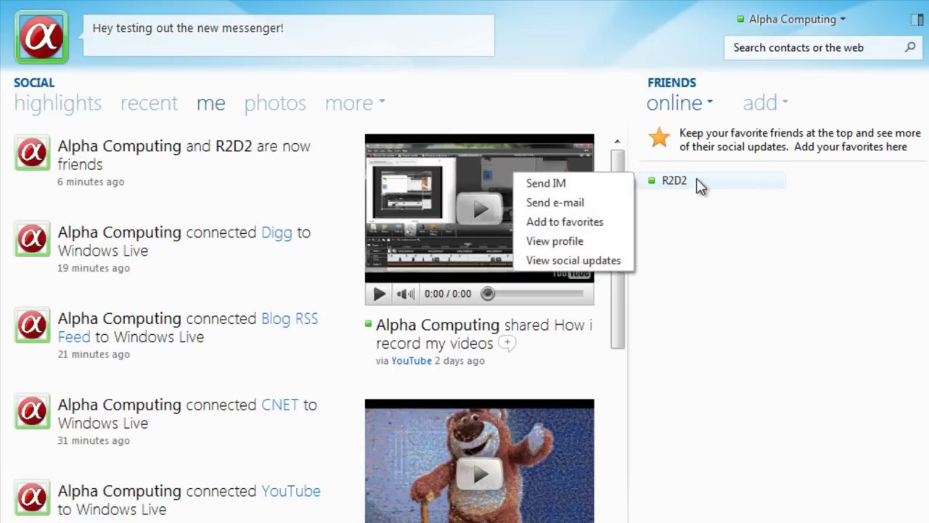
pyautogui.doubleClick(695, 183)
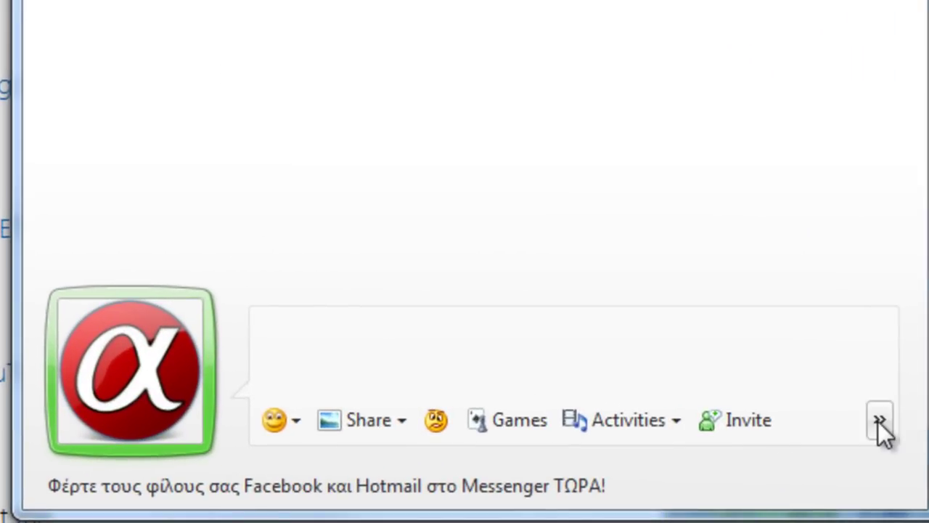
# Check the conversation's hidden options and widen the conversation window so more of them fit beside the message options
pyautogui.click(878, 420)
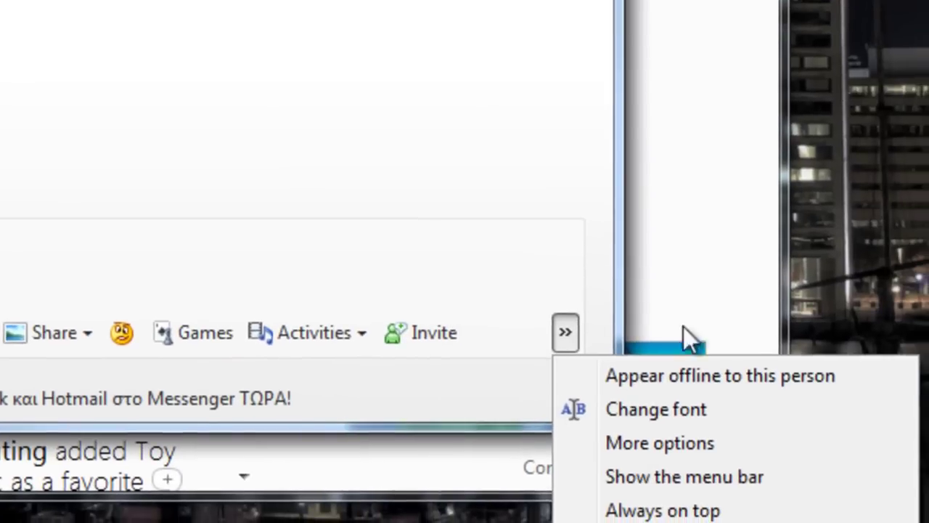
pyautogui.click(683, 326)
pyautogui.moveTo(614, 286); pyautogui.dragTo(833, 247)
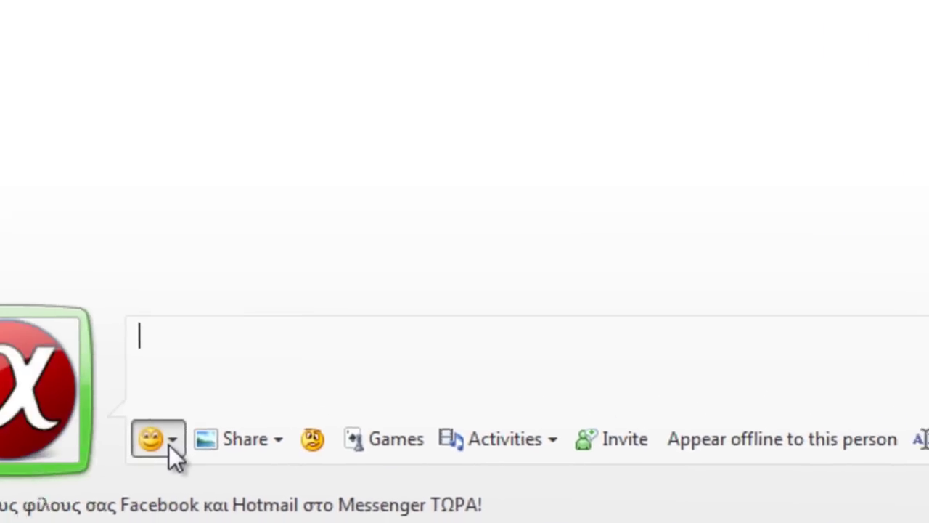
# Examine the conversation's emoticons, games, activities and remaining additional options
pyautogui.click(259, 499)
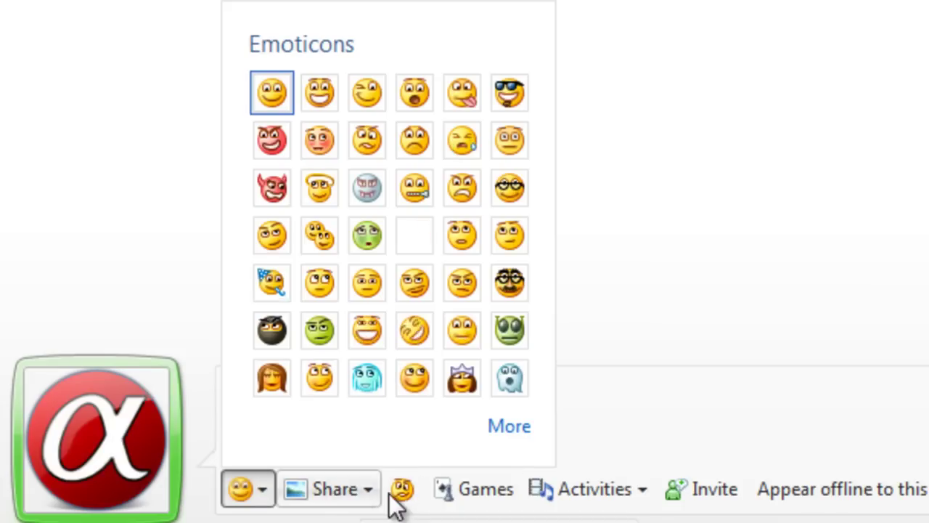
pyautogui.click(488, 494)
pyautogui.click(488, 494)
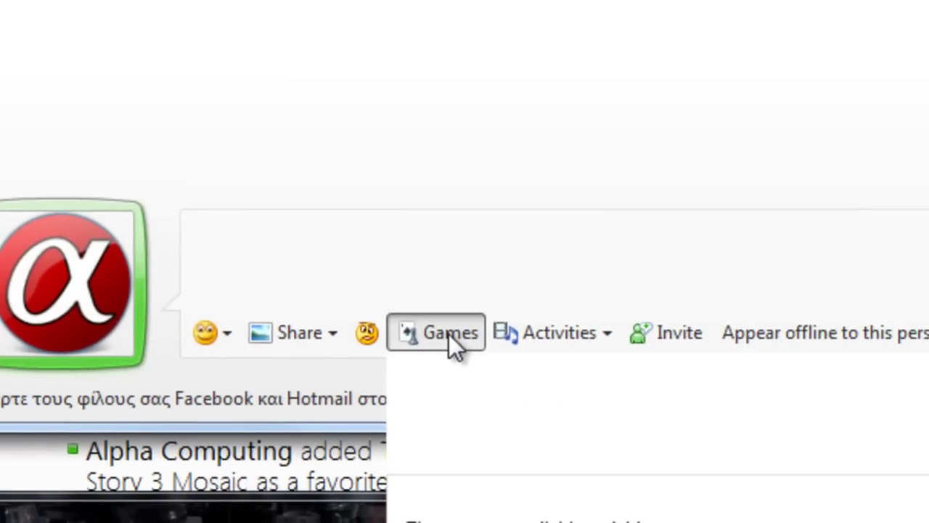
pyautogui.click(592, 340)
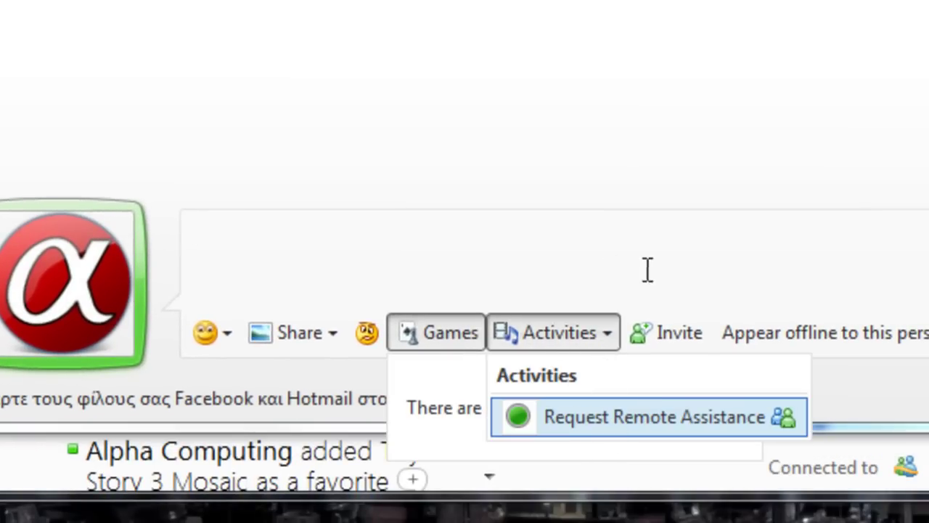
pyautogui.click(435, 332)
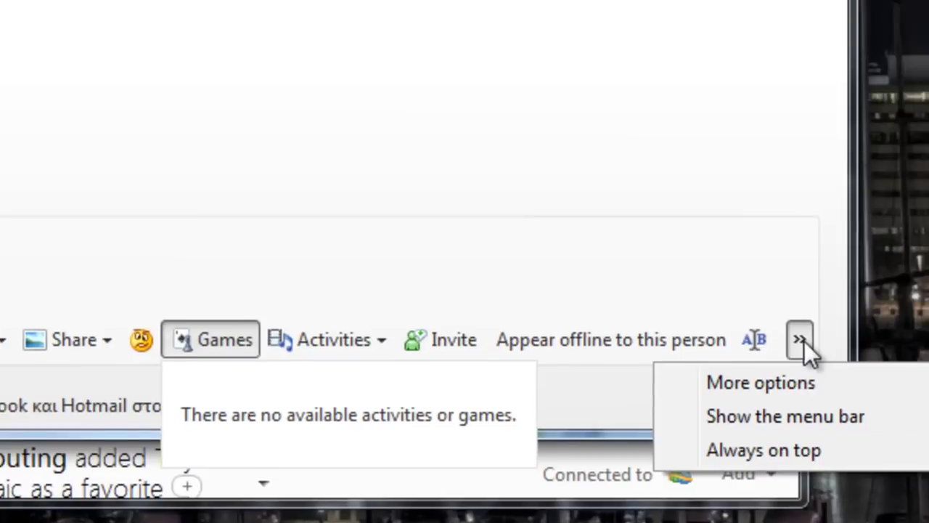
pyautogui.click(722, 282)
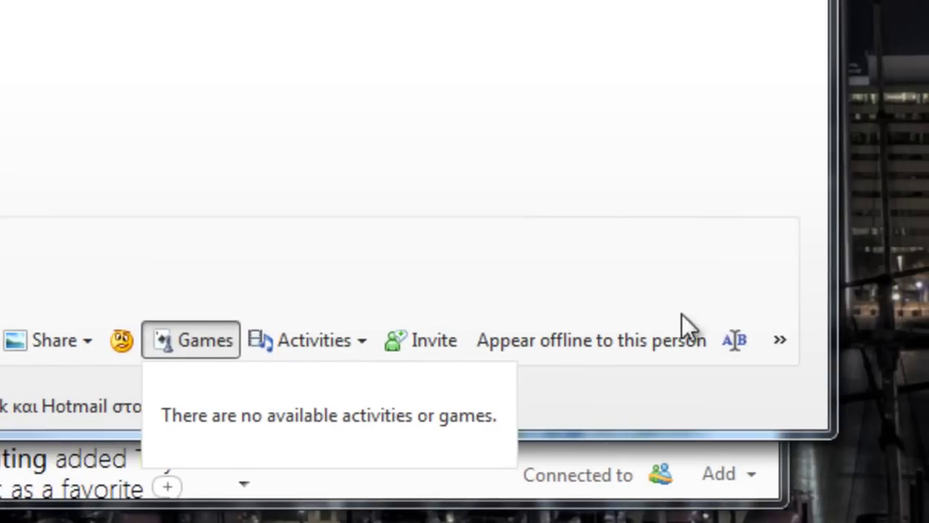
pyautogui.click(791, 342)
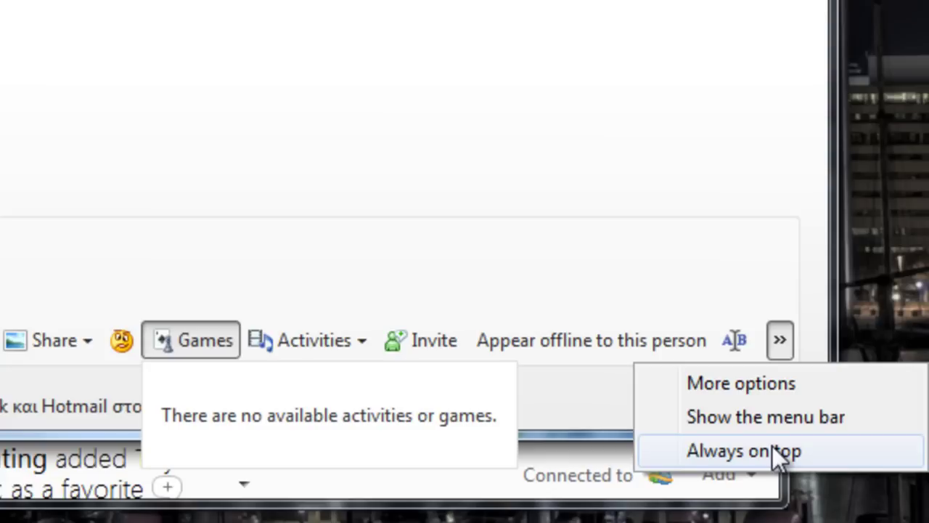
pyautogui.click(353, 279)
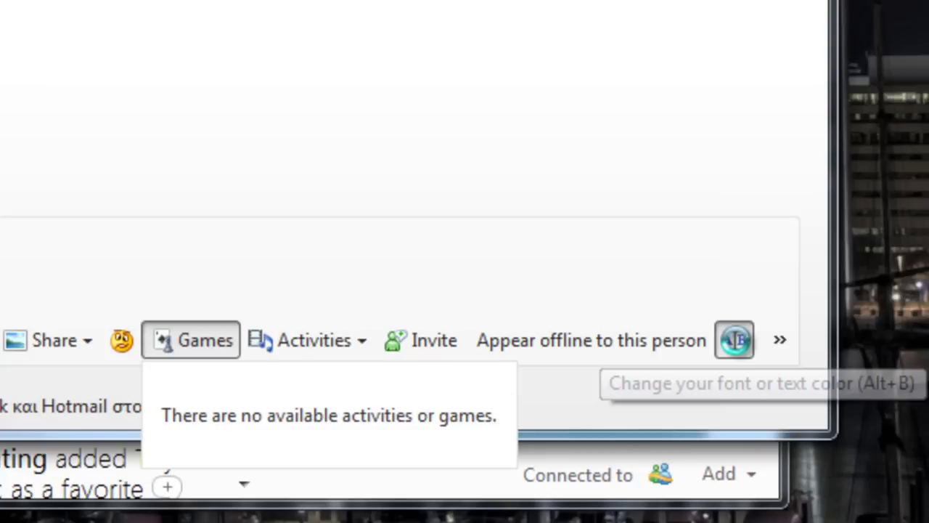
# Set the message text color to red and send the message "hello" to R2D2
pyautogui.click(735, 340)
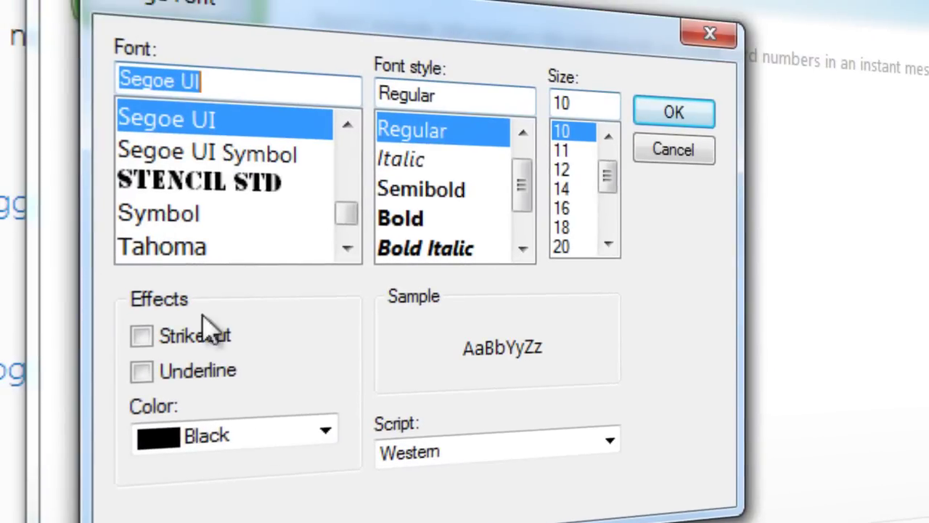
pyautogui.click(325, 432)
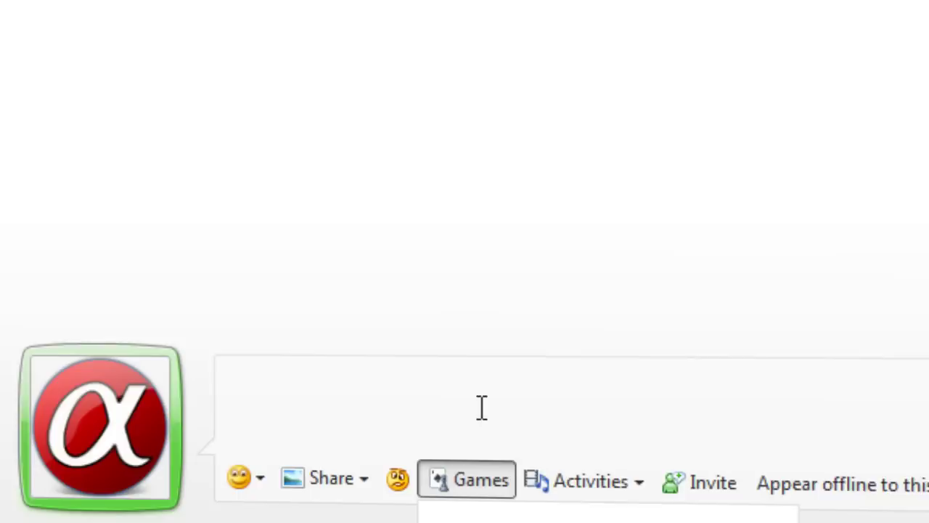
pyautogui.write('hello')
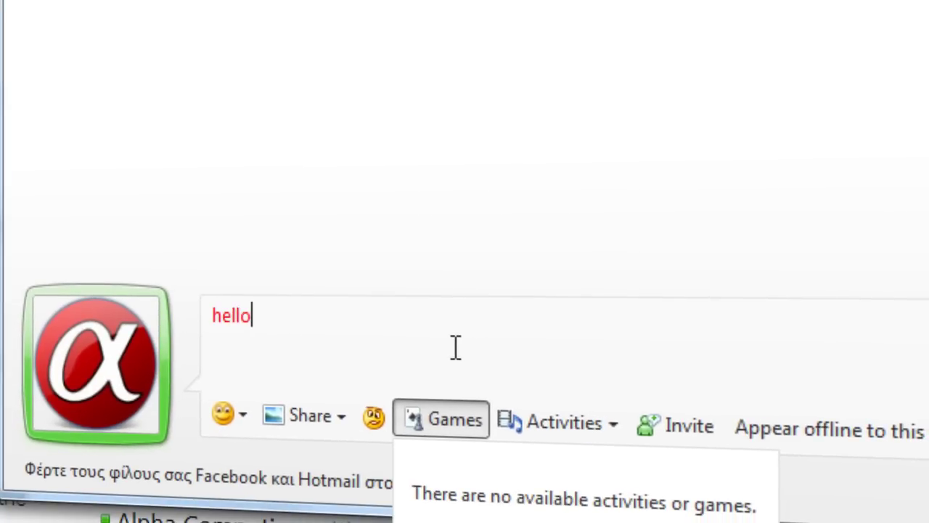
pyautogui.press('Return')
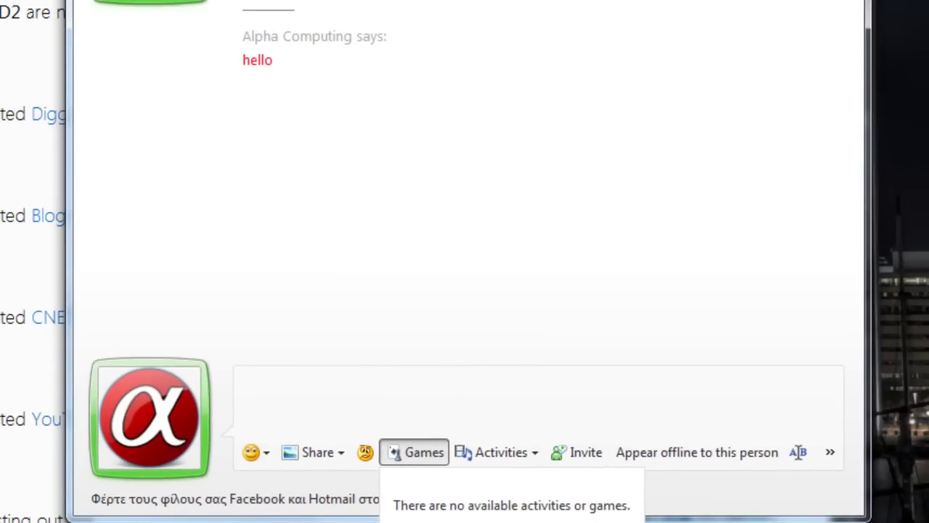
# Close the conversation and switch the main Messenger window to compact view
pyautogui.hotkey('alt', 'F4')
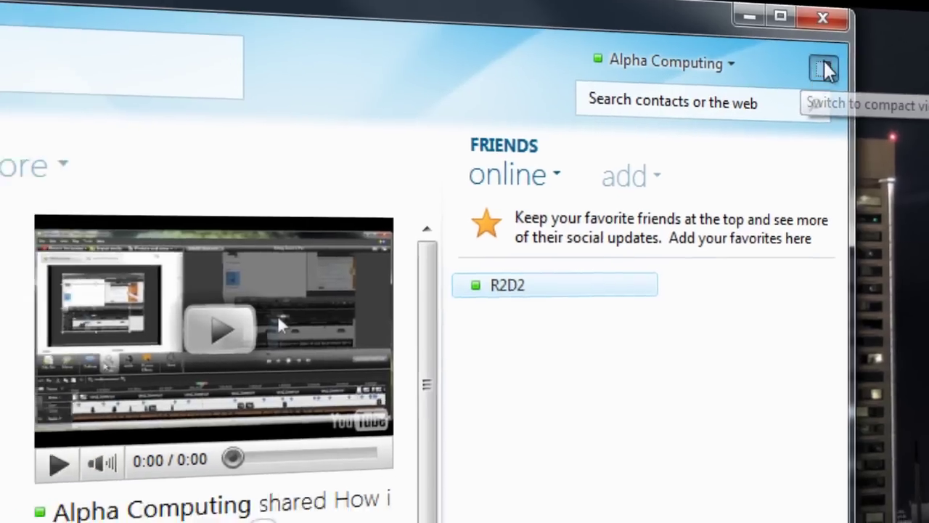
pyautogui.click(737, 83)
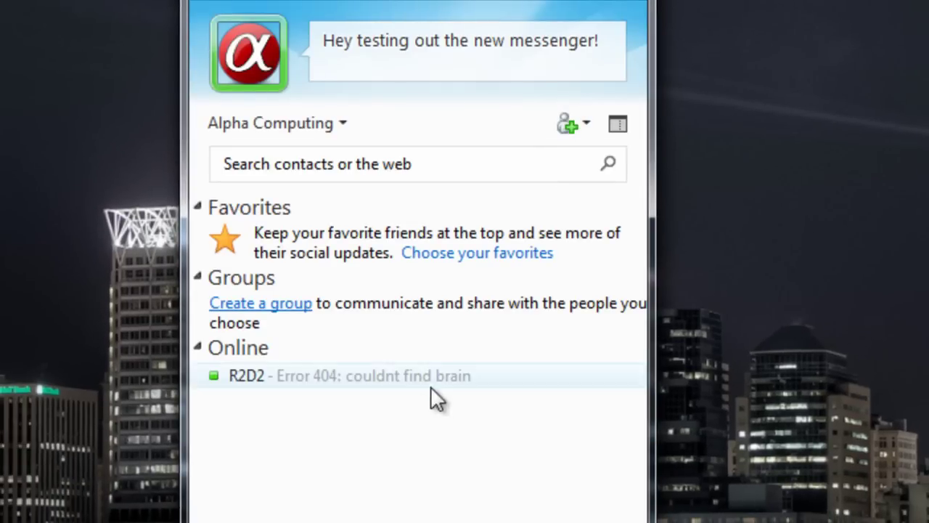
# Add the online contact R2D2 to the favorites in the contact list
pyautogui.rightClick(250, 376)
pyautogui.moveTo(352, 253); pyautogui.dragTo(351, 243)
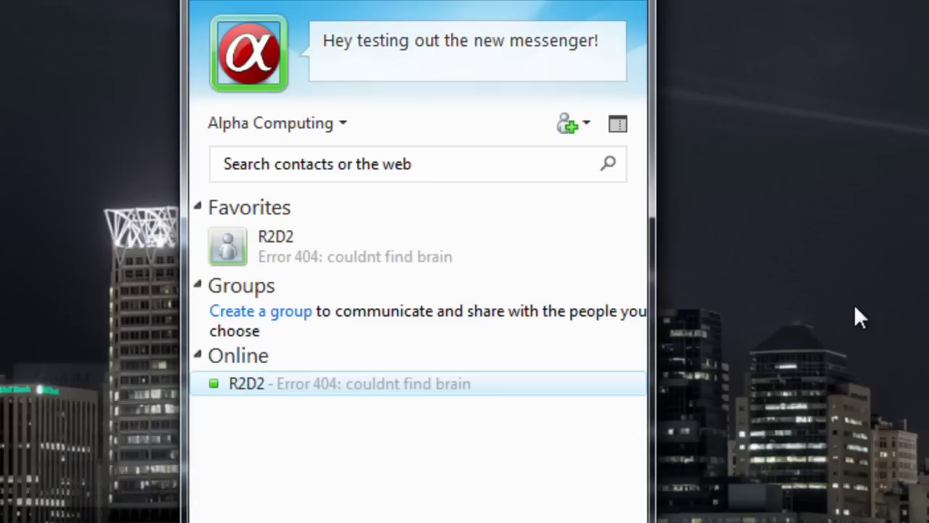
pyautogui.click(402, 173)
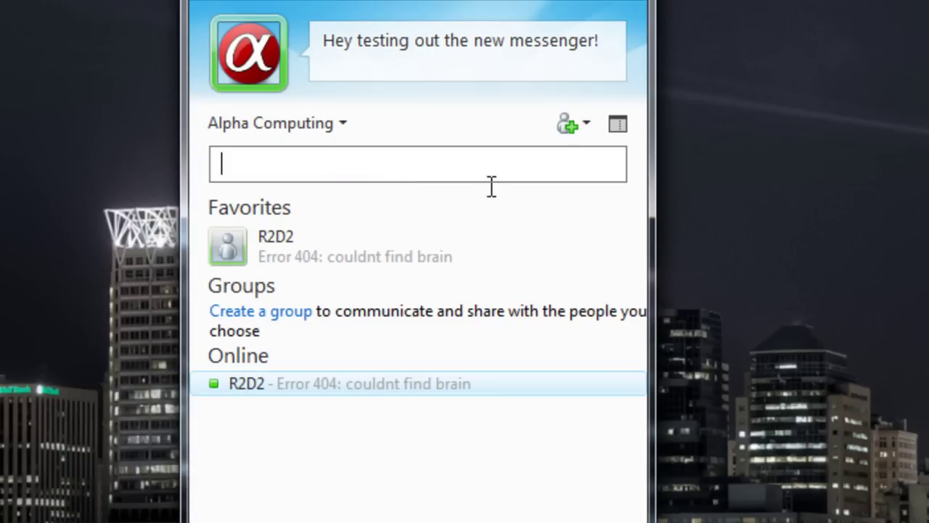
# Change the Messenger theme to the turquoise sky scene with the helmeted character and widen the main window
pyautogui.click(341, 121)
pyautogui.click(645, 16)
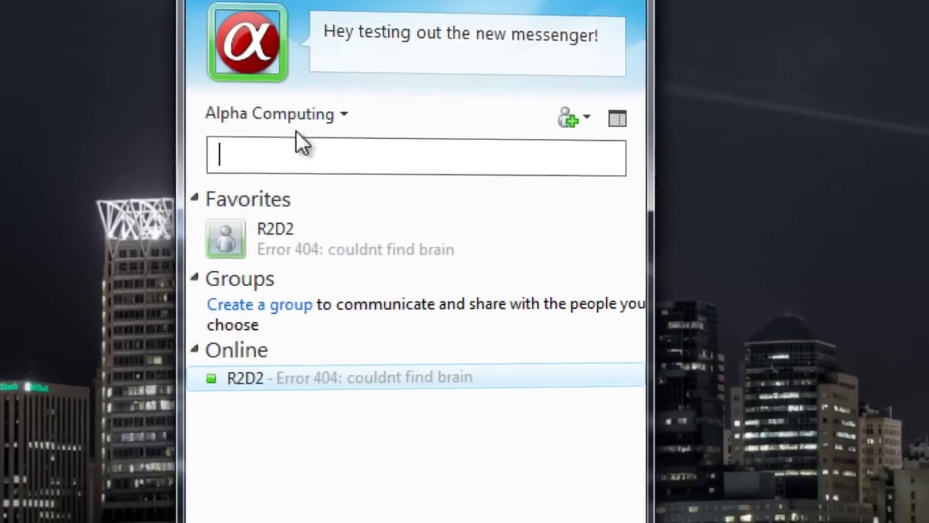
pyautogui.click(291, 182)
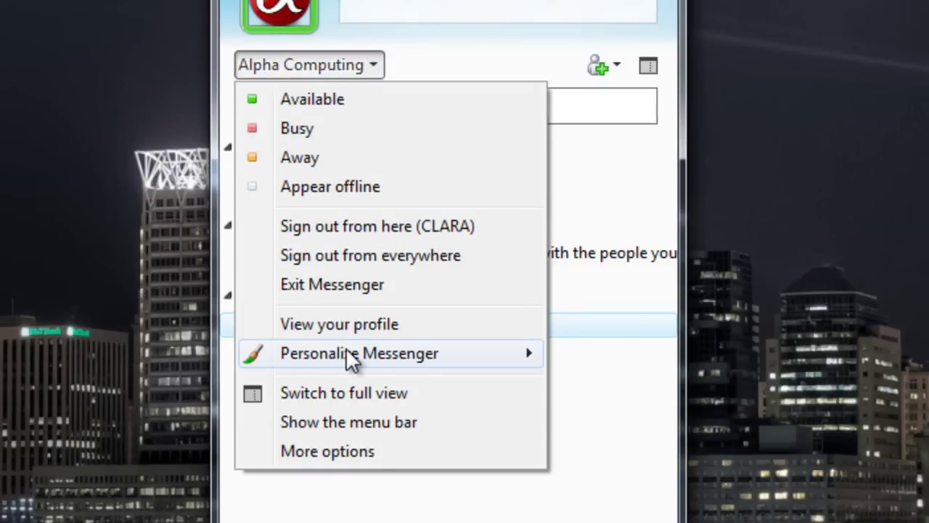
pyautogui.moveTo(350, 361)
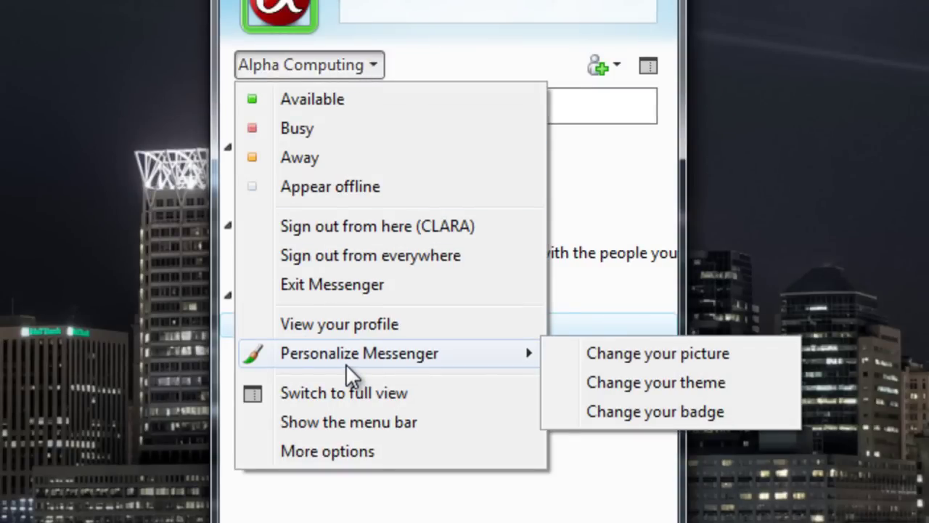
pyautogui.click(675, 379)
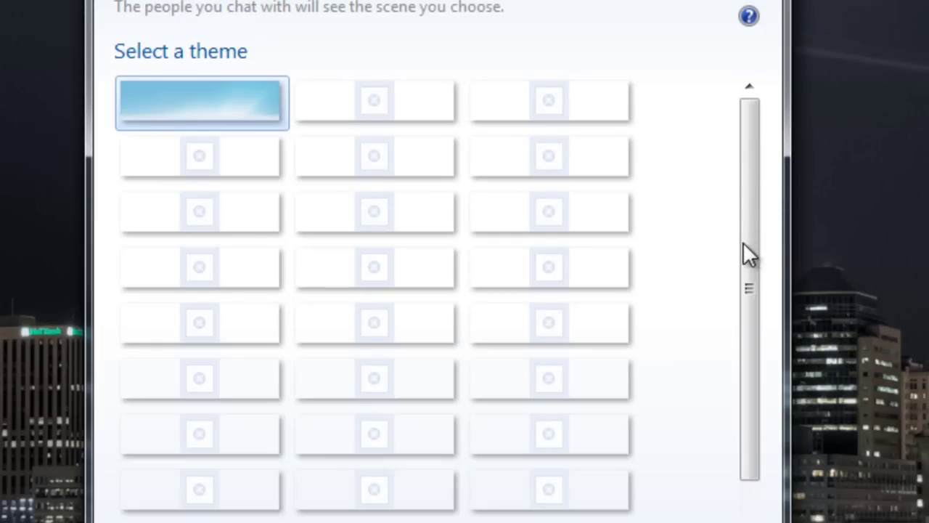
pyautogui.moveTo(743, 243); pyautogui.dragTo(751, 202)
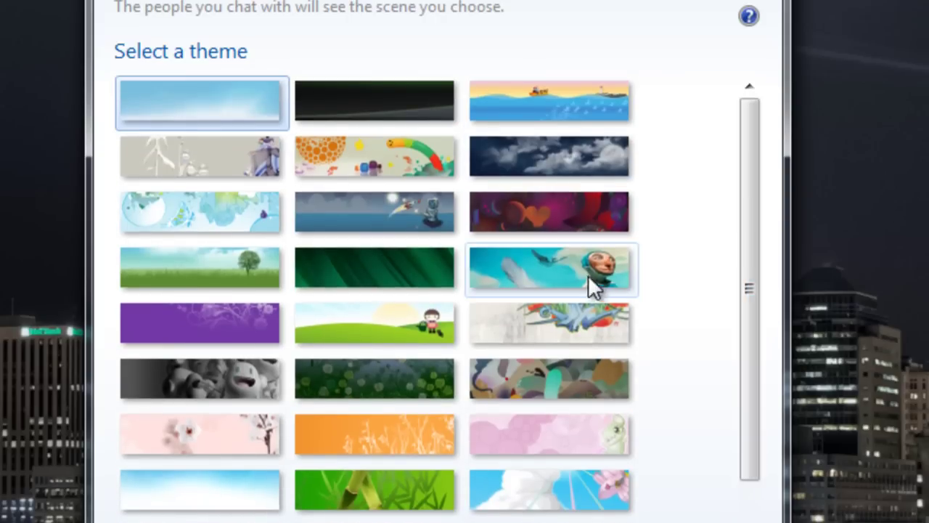
pyautogui.click(558, 268)
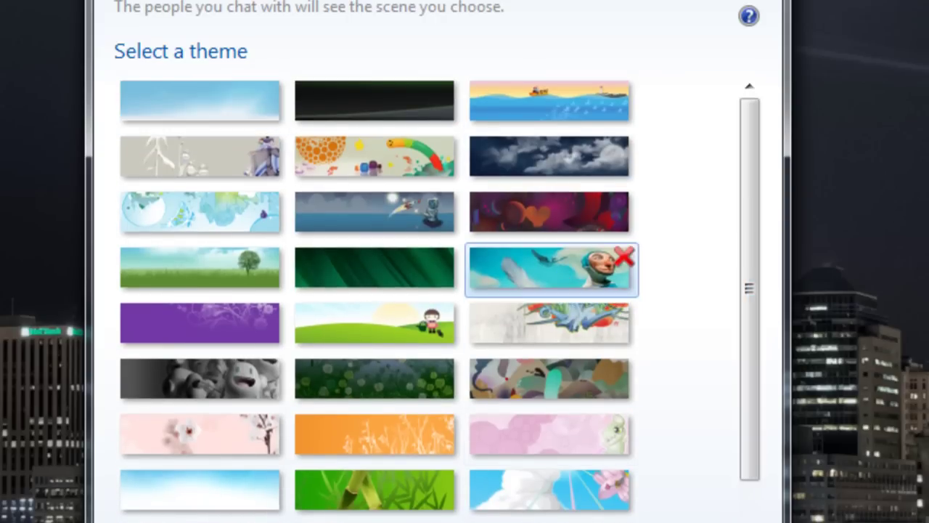
pyautogui.press('Return')
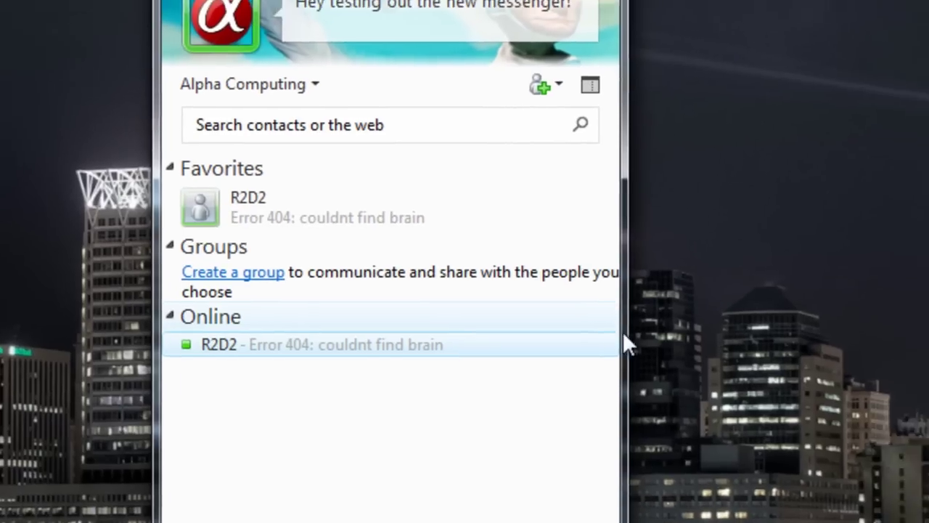
pyautogui.moveTo(680, 313); pyautogui.dragTo(928, 287)
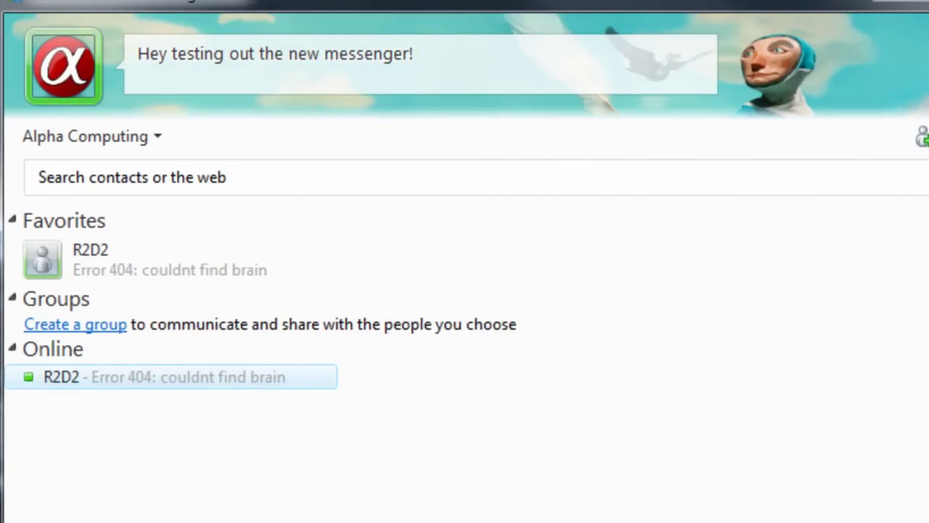
pyautogui.moveTo(716, 382); pyautogui.dragTo(928, 381)
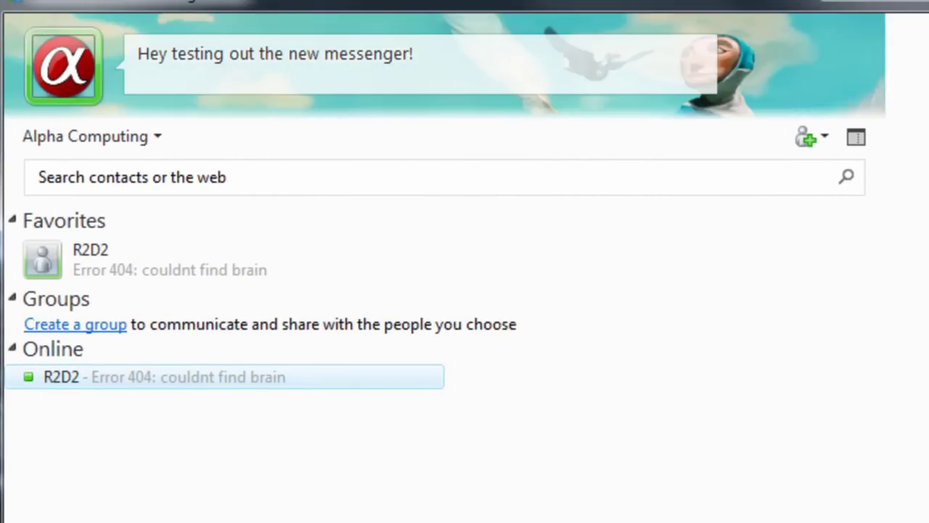
# Look at the badge selection for personalizing Messenger and close it without changing the badge
pyautogui.click(109, 136)
pyautogui.moveTo(163, 426)
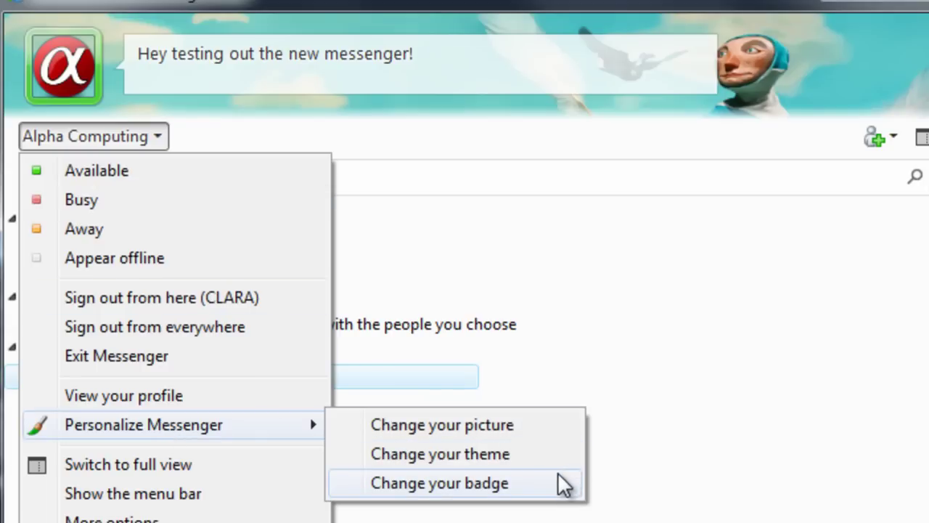
pyautogui.click(498, 485)
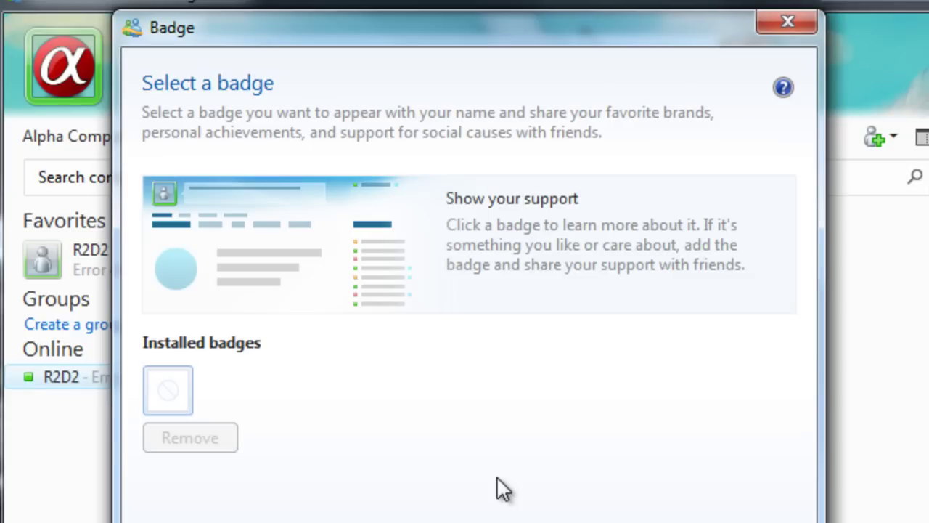
pyautogui.press('Escape')
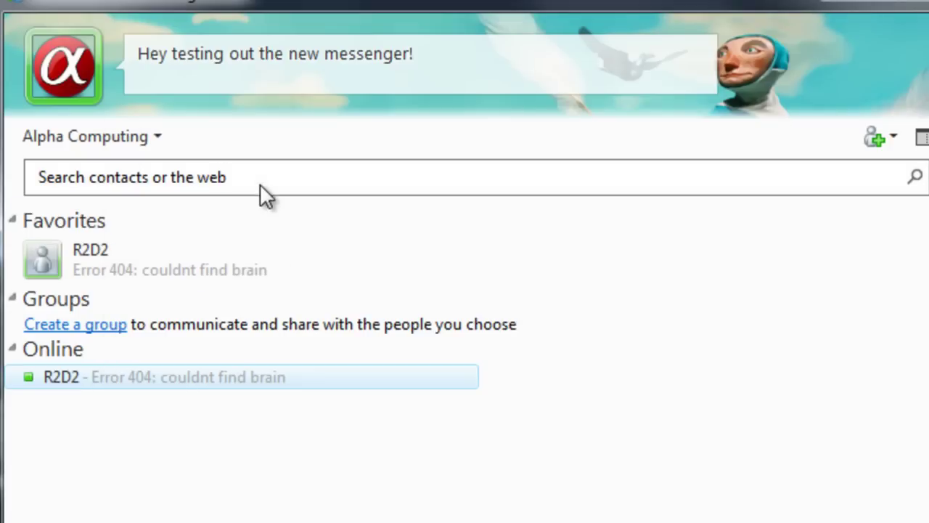
# Examine the Layout and Conversations settings in Messenger's options, including tabbed conversations, and close the options
pyautogui.click(101, 146)
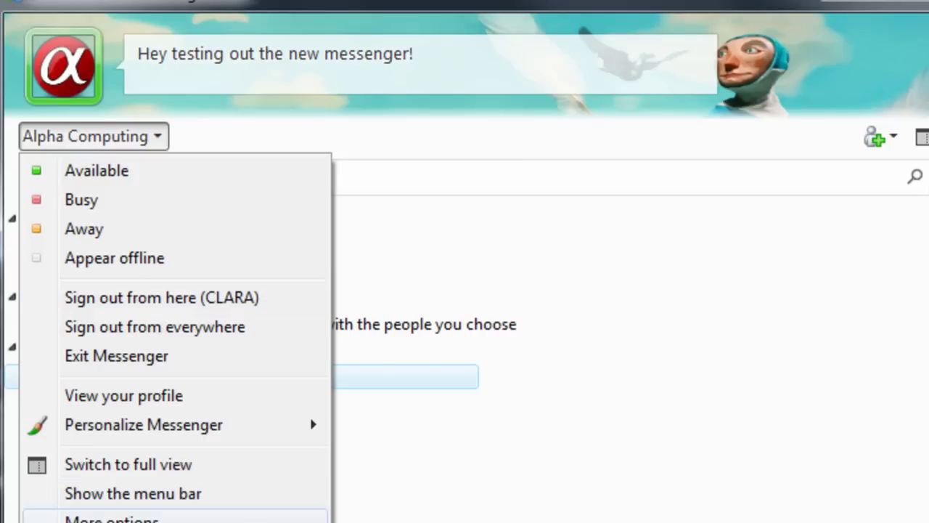
pyautogui.click(254, 518)
pyautogui.click(210, 124)
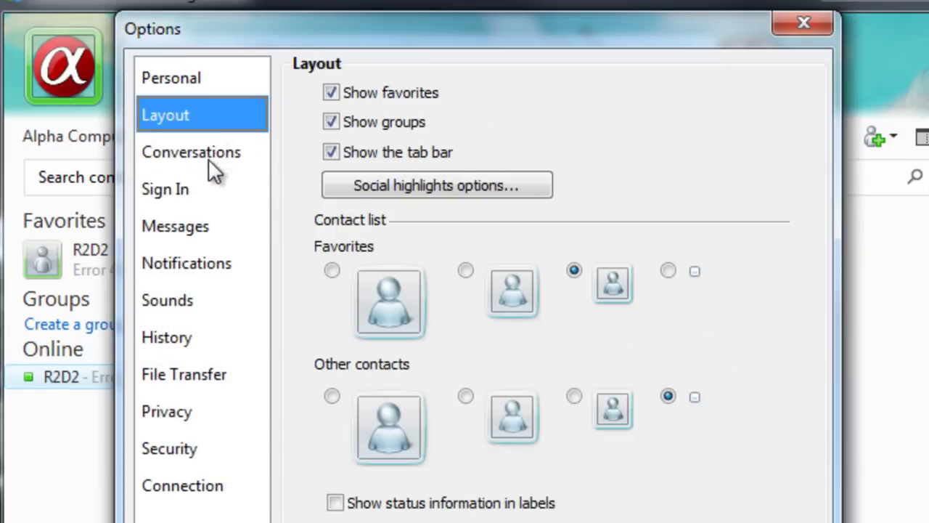
pyautogui.click(209, 157)
pyautogui.click(217, 183)
pyautogui.click(223, 150)
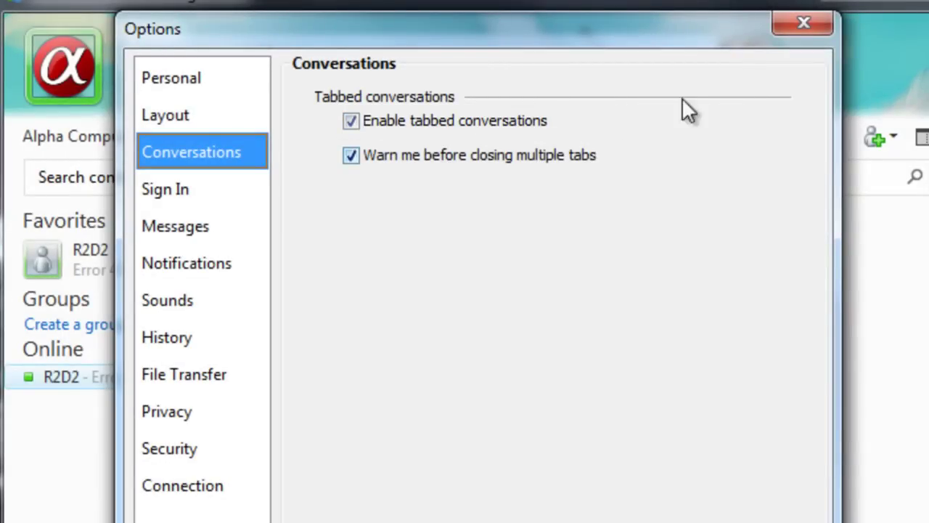
pyautogui.click(793, 21)
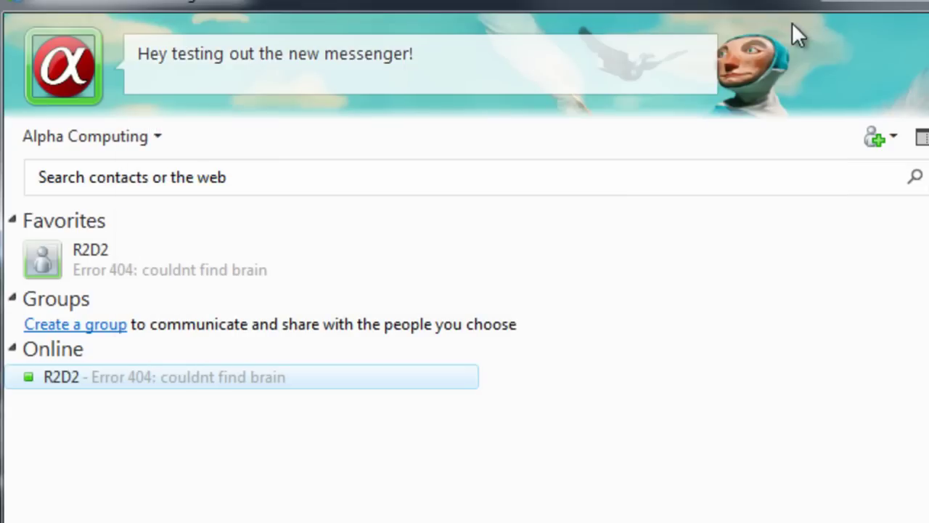
# Write "making a video" as a new status update
pyautogui.click(508, 60)
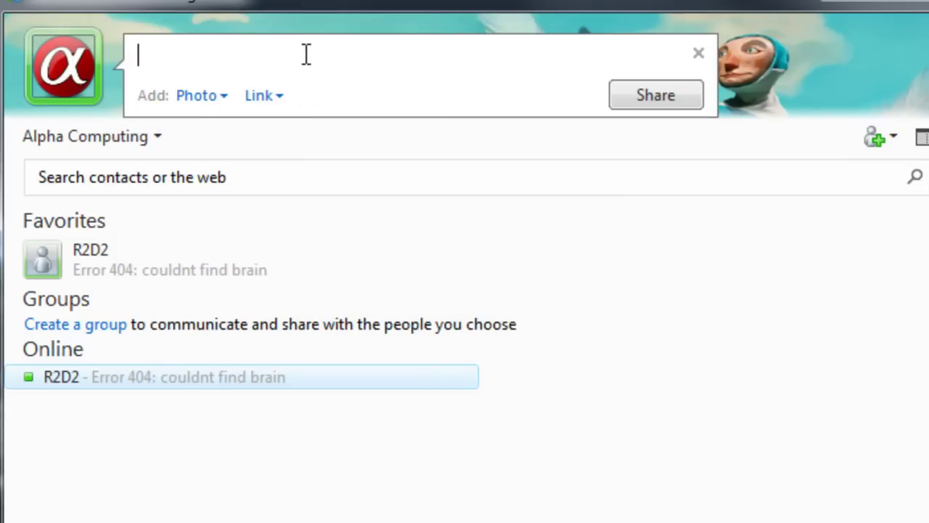
pyautogui.write('making avi')
pyautogui.press('BackSpace')
pyautogui.press('BackSpace')
pyautogui.write('video')
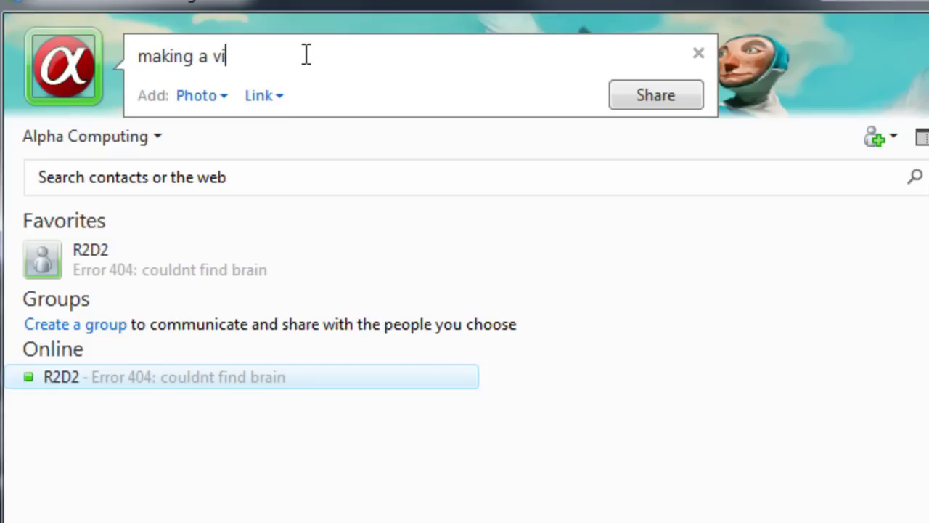
pyautogui.click(289, 96)
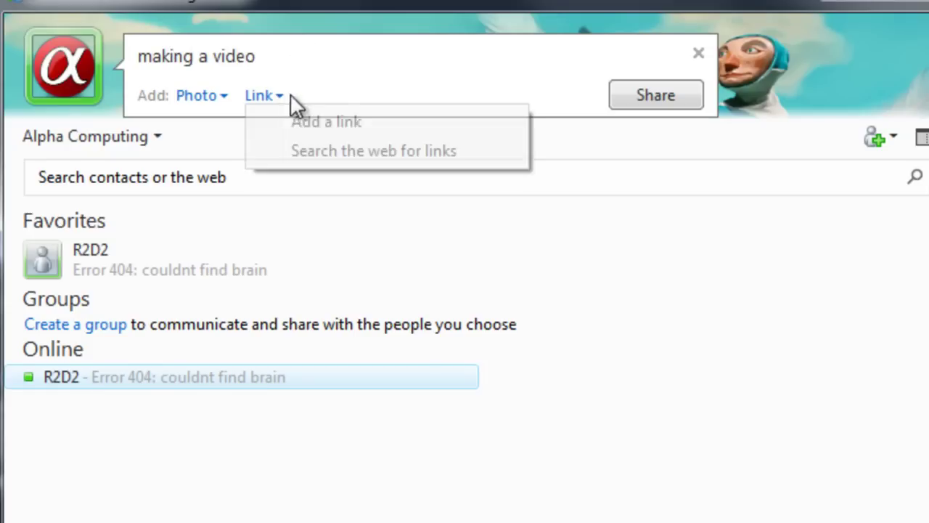
pyautogui.click(377, 121)
pyautogui.click(429, 114)
pyautogui.write('alphaco')
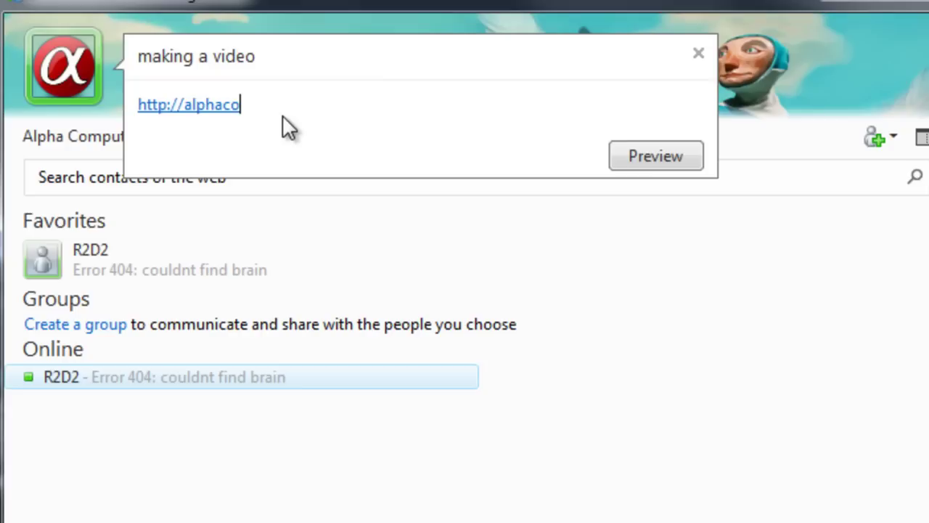
pyautogui.write('mputing.net/p/')
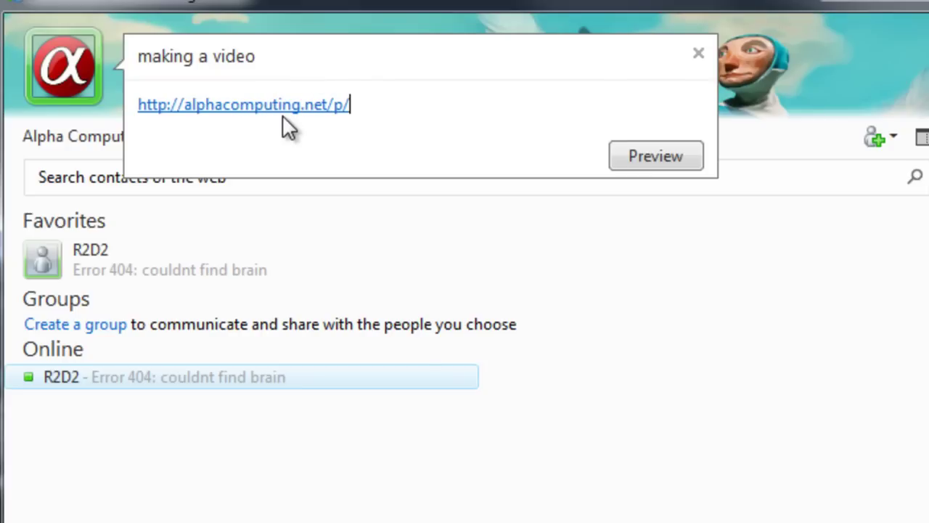
pyautogui.write('193')
pyautogui.press('Return')
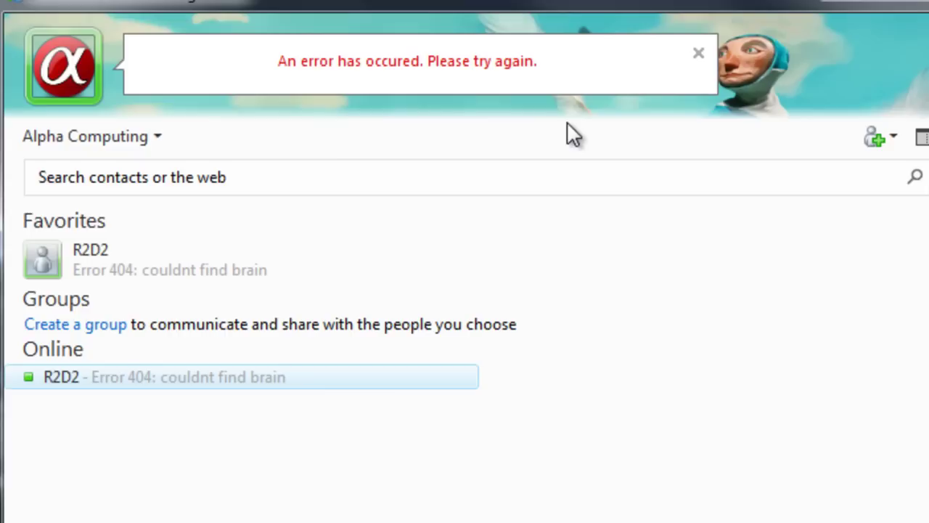
pyautogui.click(698, 53)
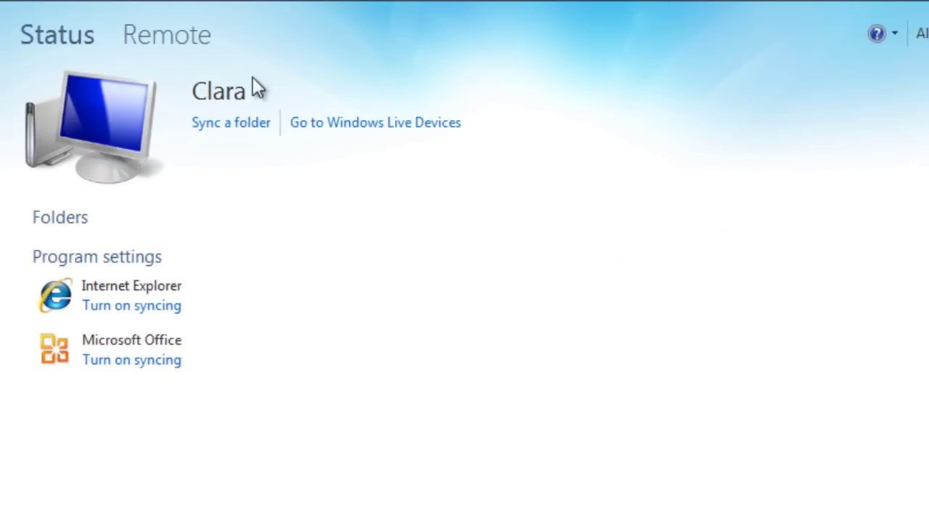
# In Windows Live Sync Beta, sync the My Pictures folder with SkyDrive synced storage
pyautogui.click(232, 123)
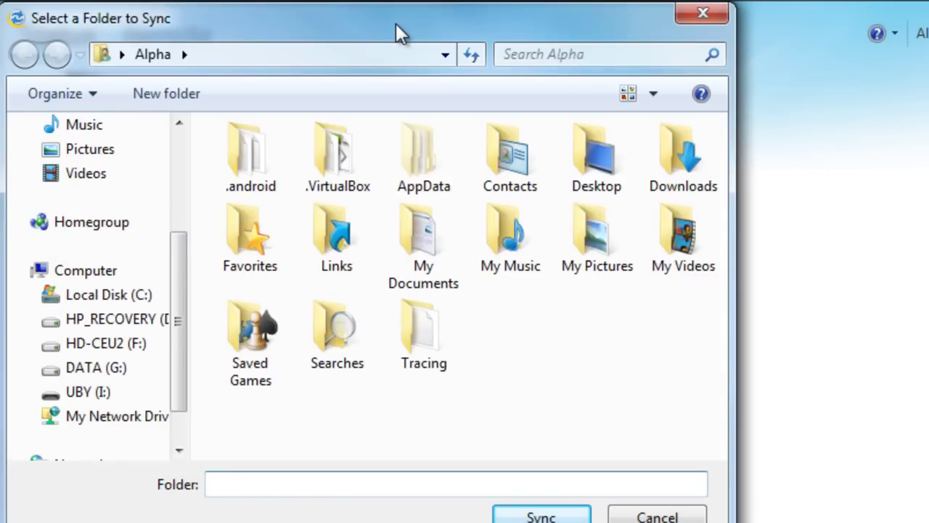
pyautogui.click(597, 232)
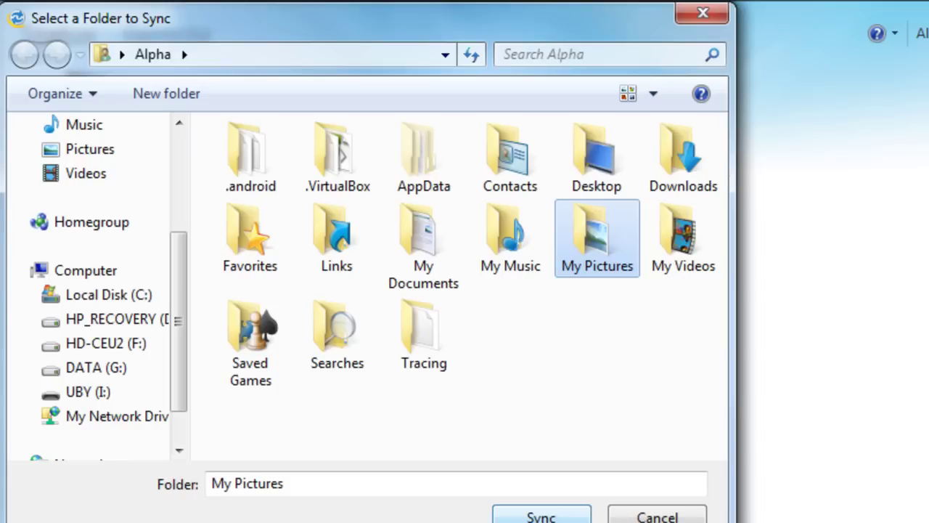
pyautogui.click(541, 513)
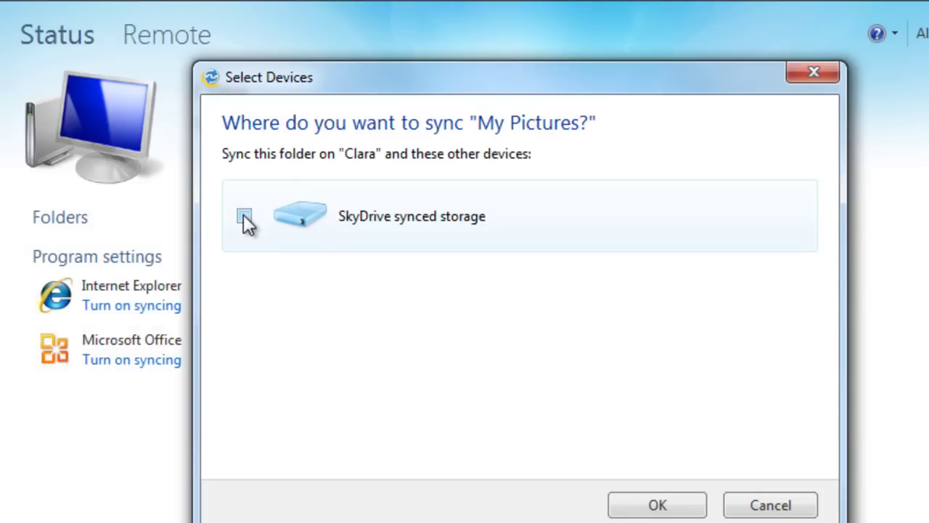
pyautogui.click(244, 216)
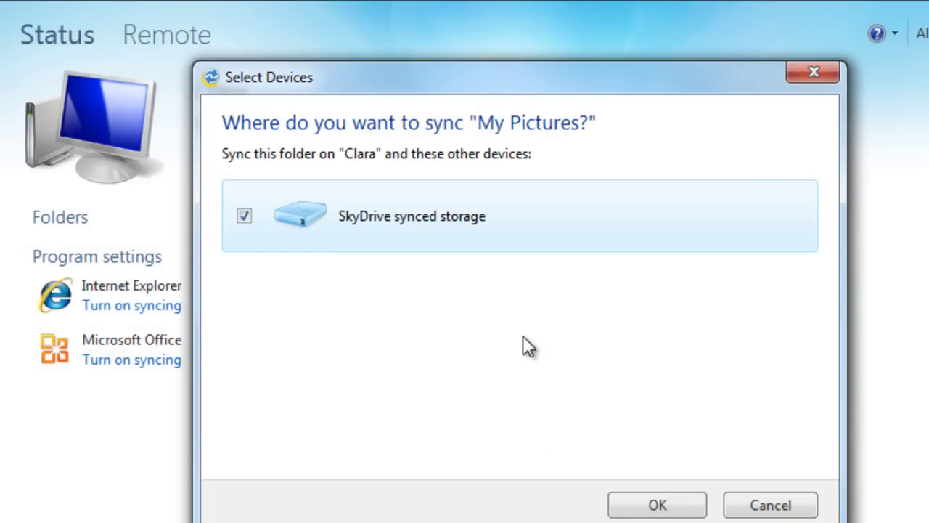
pyautogui.click(693, 504)
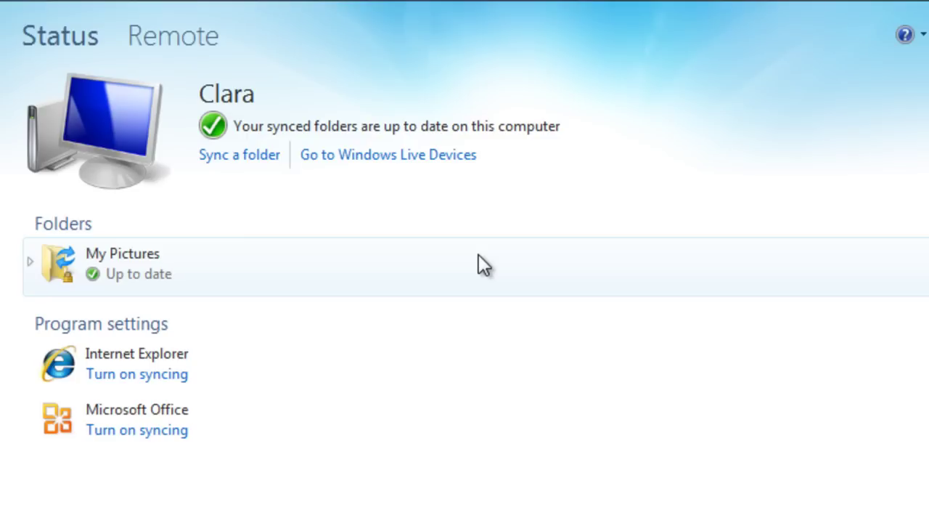
# Look over the remote connection options and the TeamViewer home page, and return to the Windows Live Sync status view
pyautogui.click(174, 40)
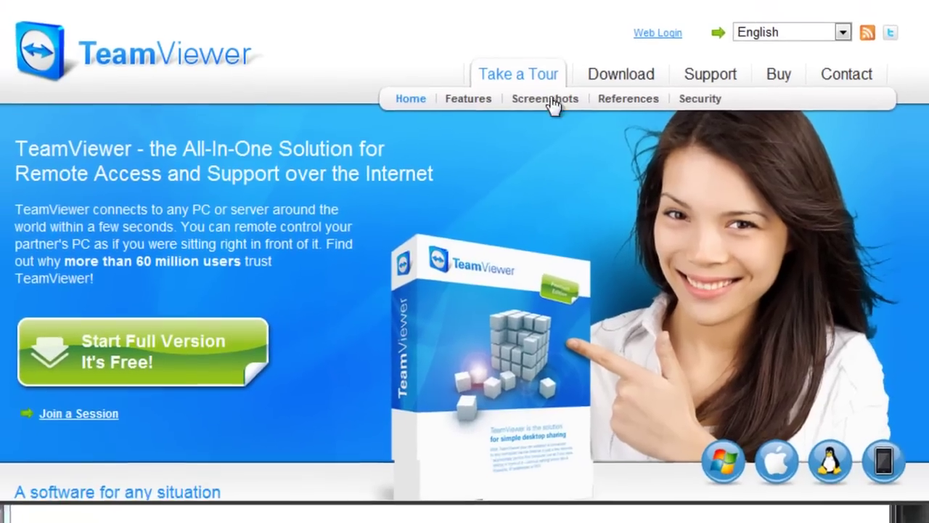
pyautogui.scroll(-5, 791, 151)
pyautogui.scroll(5, 791, 151)
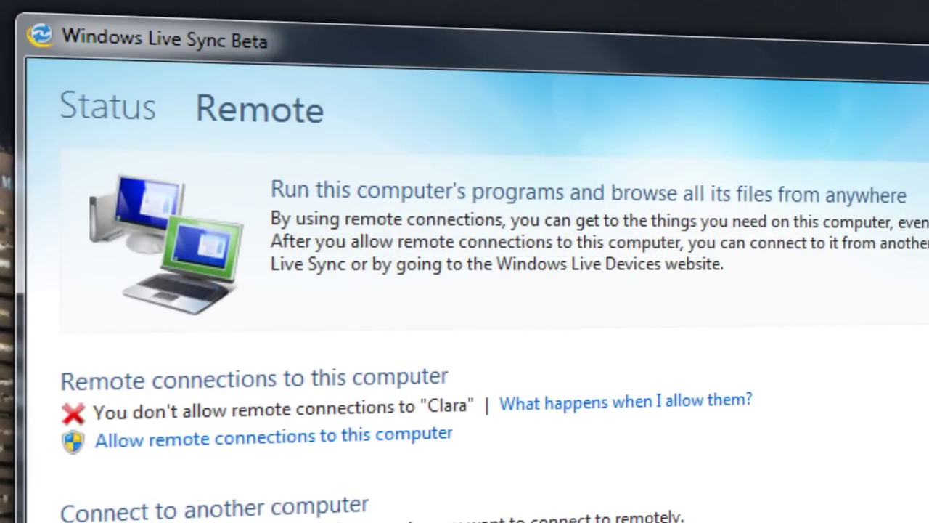
pyautogui.click(147, 117)
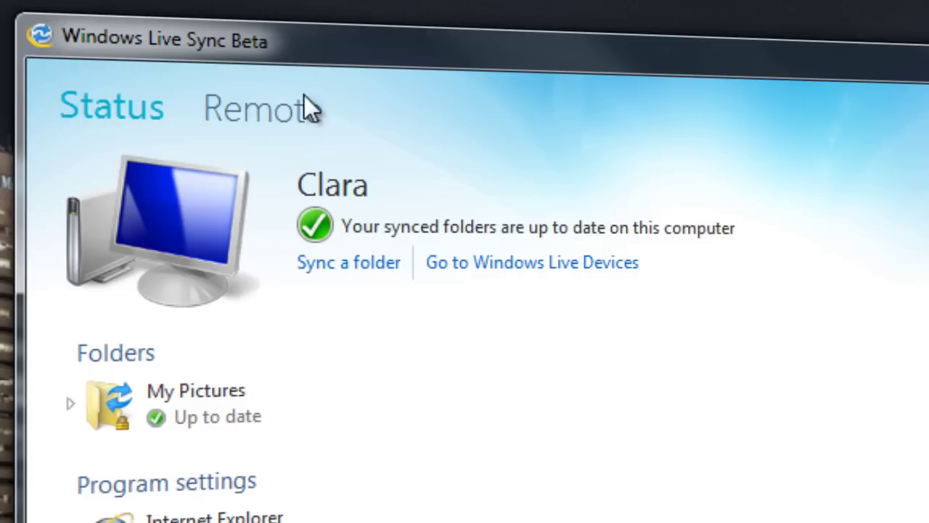